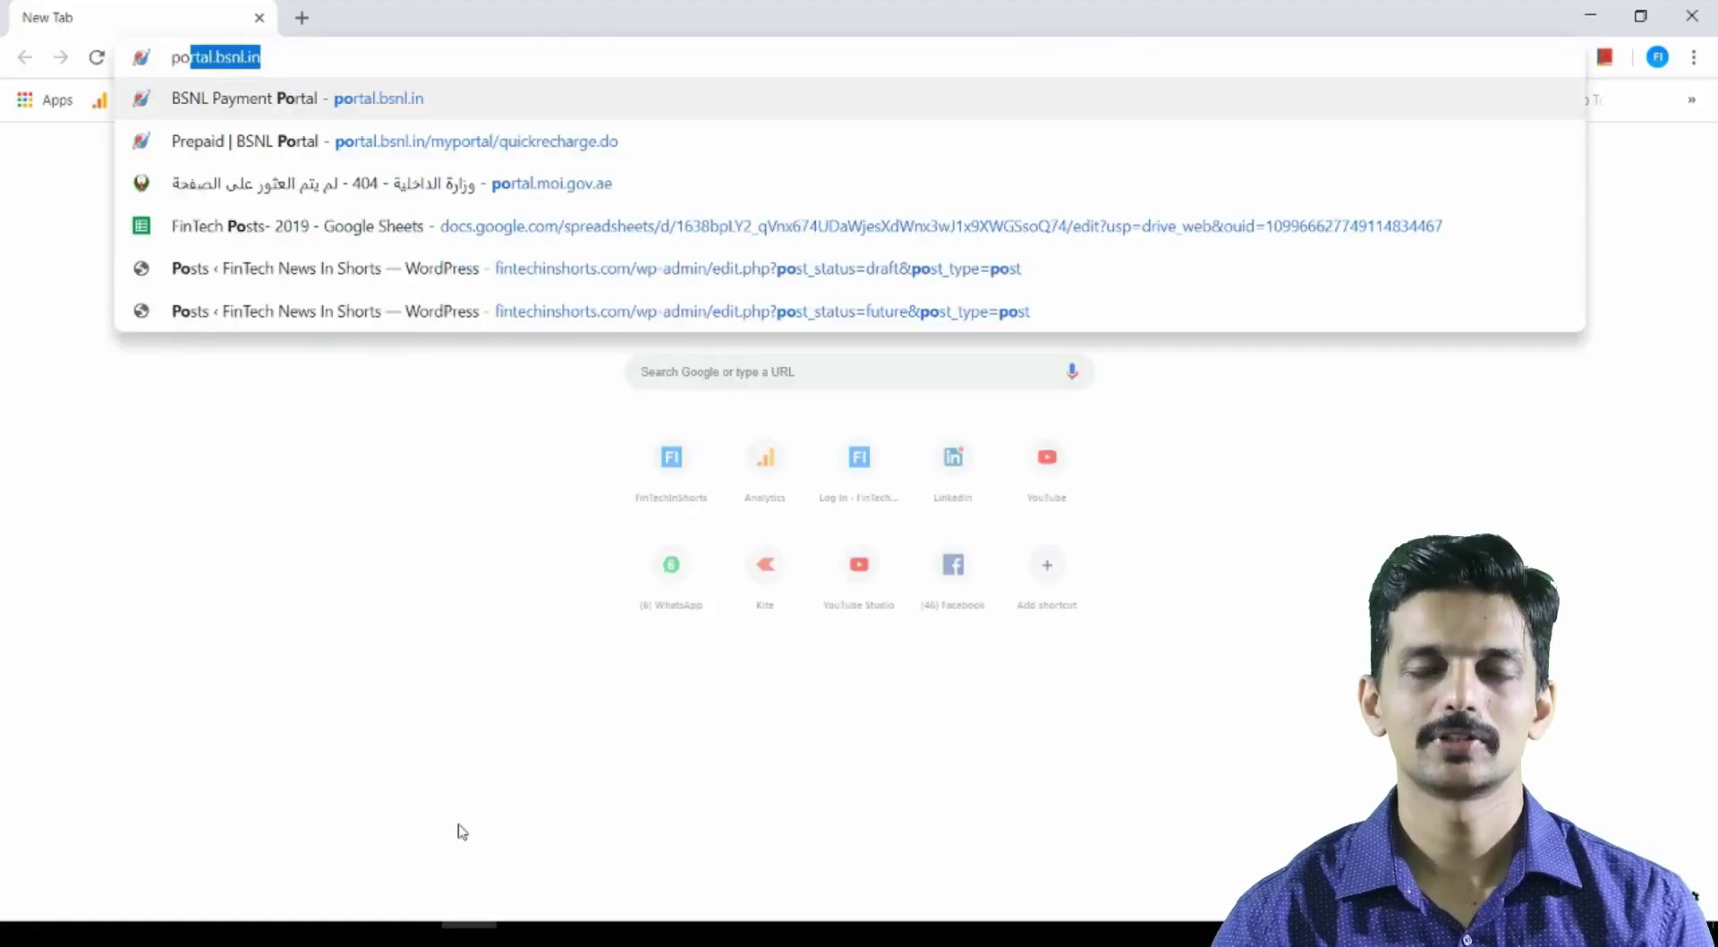
# Load portal.bsnl.in and sign in with a Google account to reach the dashboard.
pyautogui.write('t')
pyautogui.press('Return')
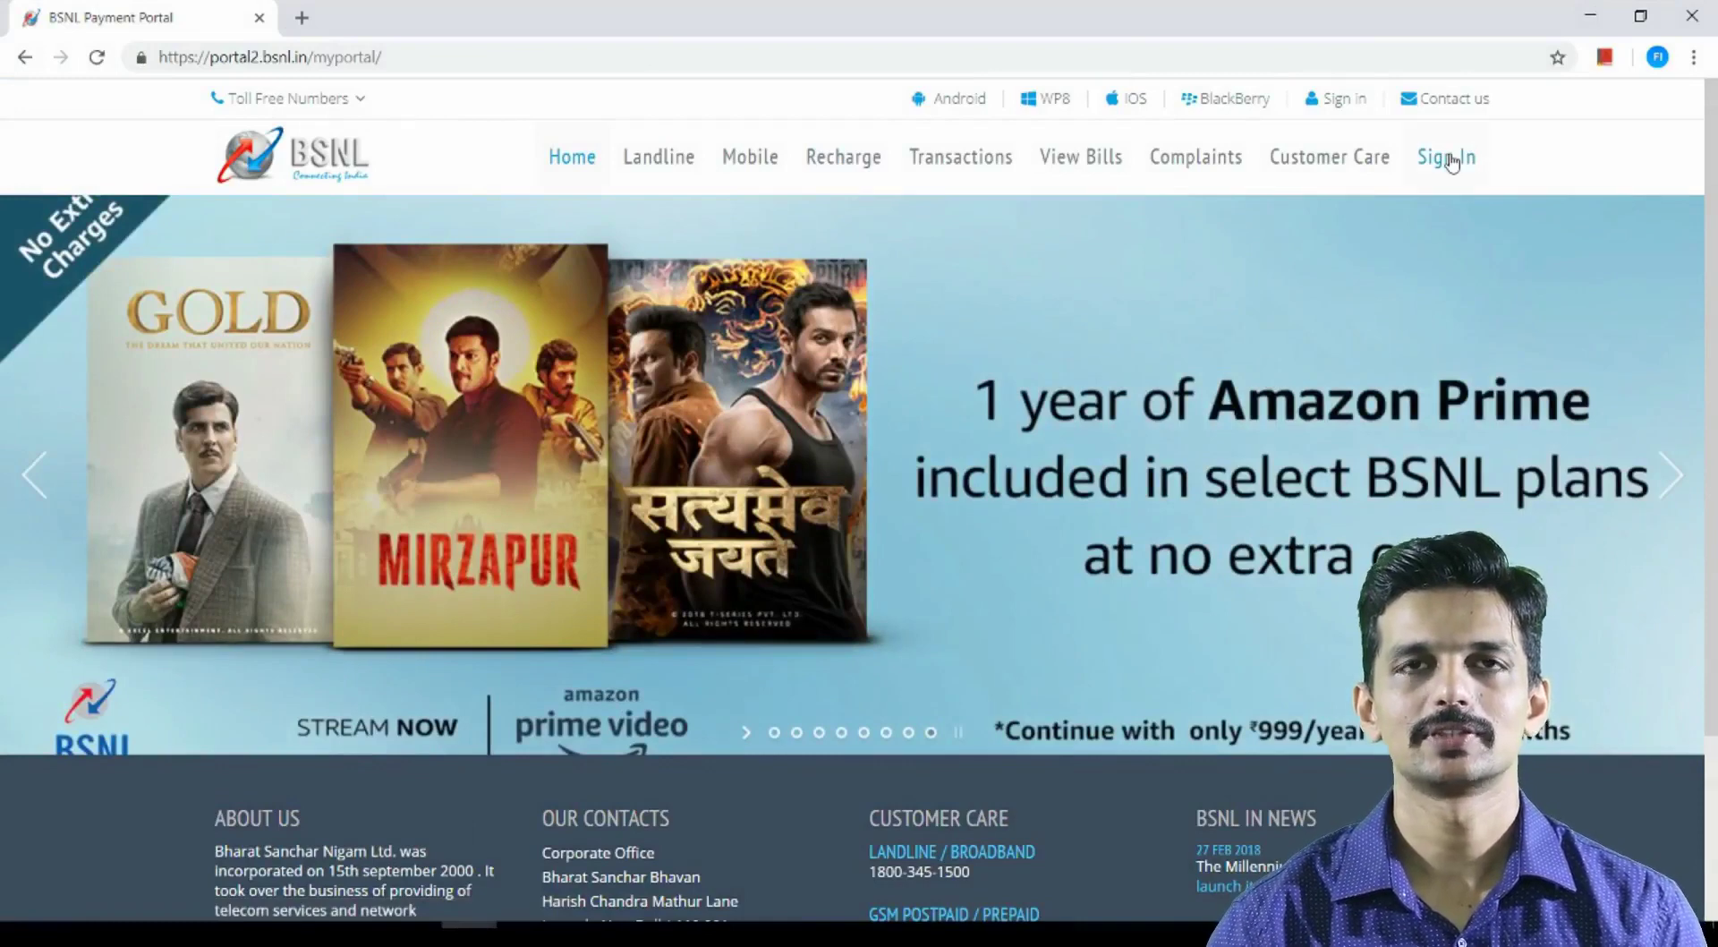
pyautogui.click(1450, 159)
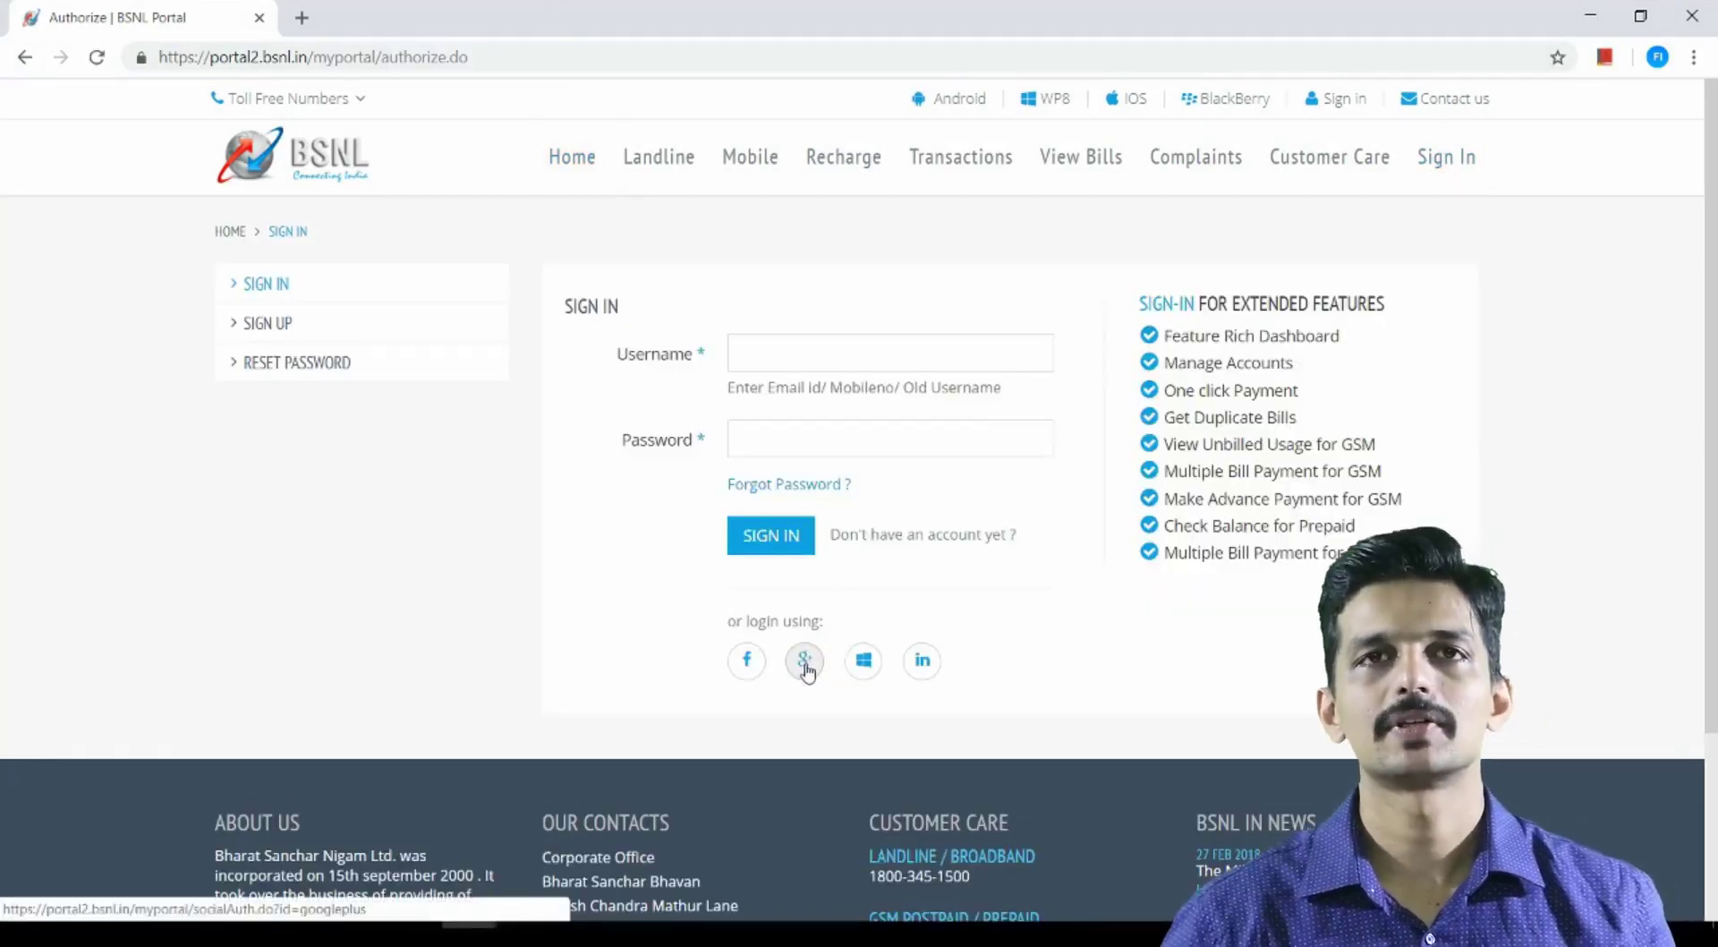
pyautogui.click(804, 667)
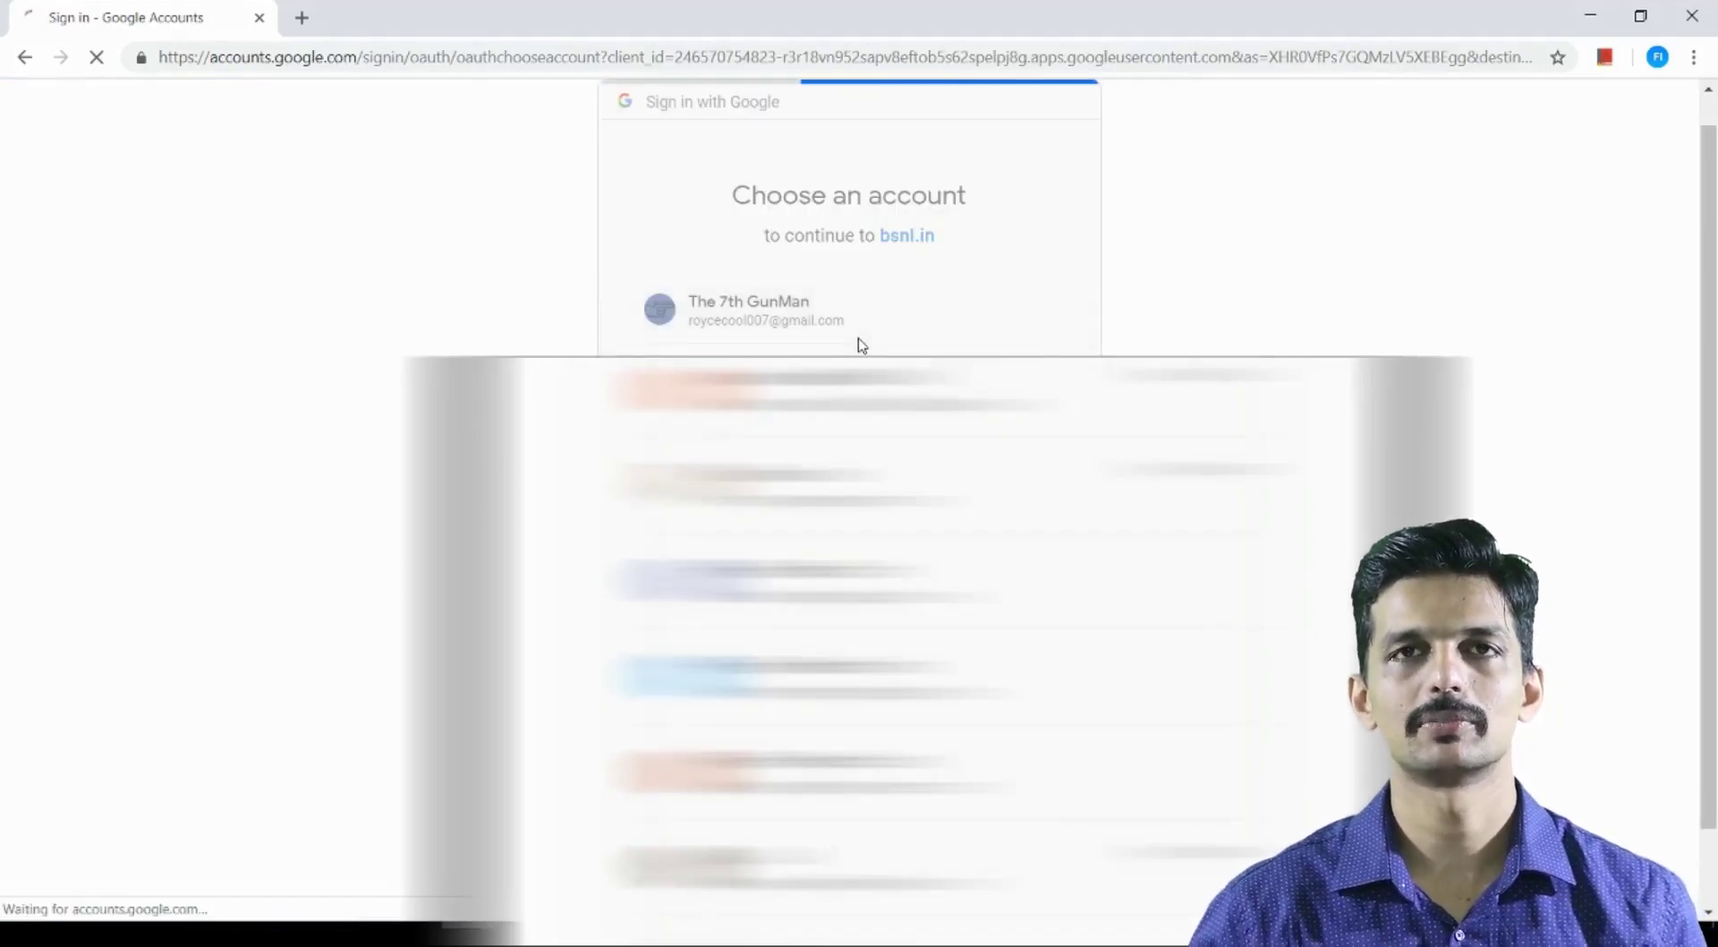
pyautogui.click(857, 340)
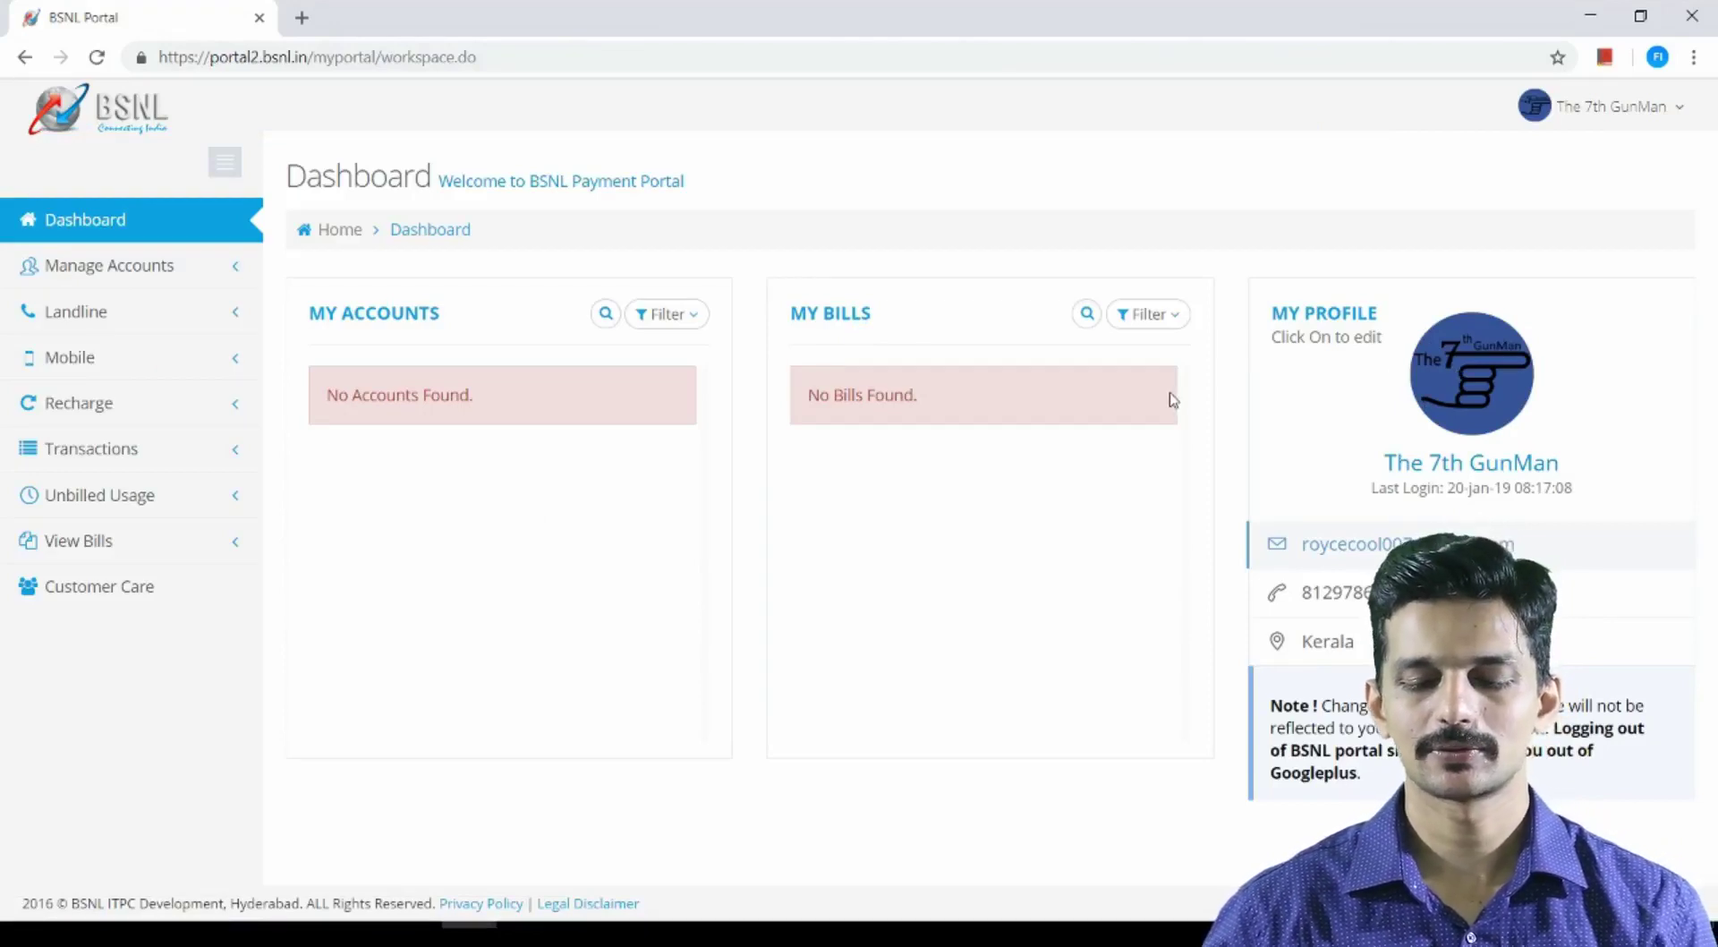
# Go to Recharge > GSM Prepaid and start a new prepaid number entry.
pyautogui.click(106, 404)
pyautogui.click(104, 452)
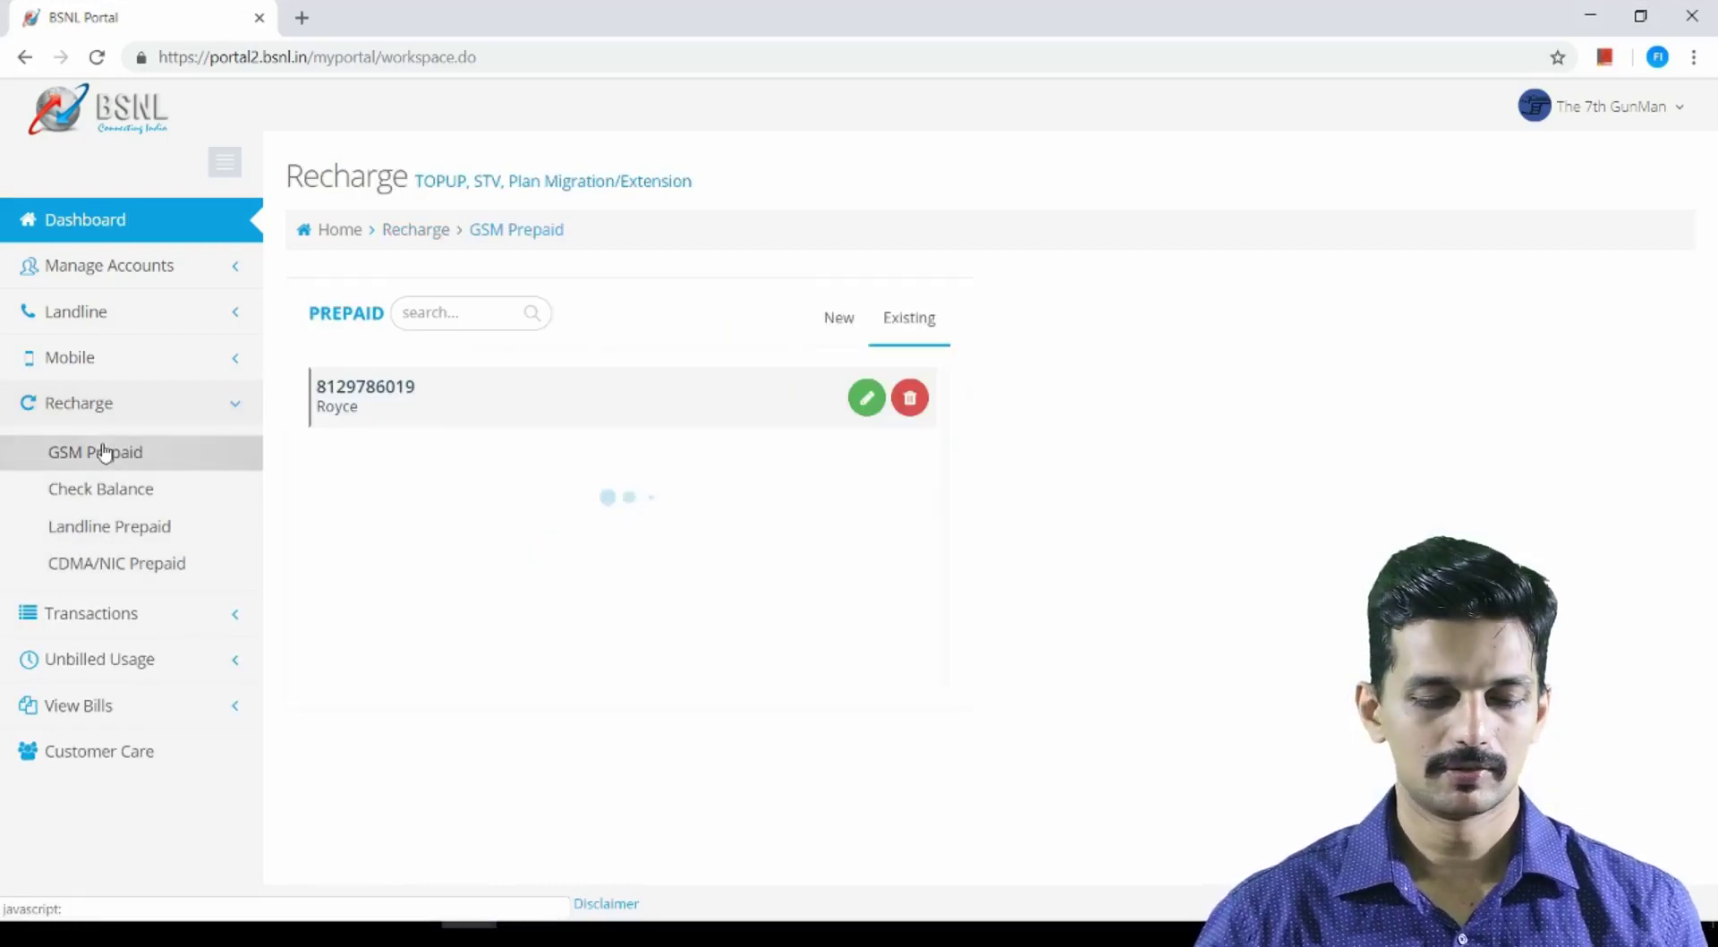
pyautogui.click(832, 322)
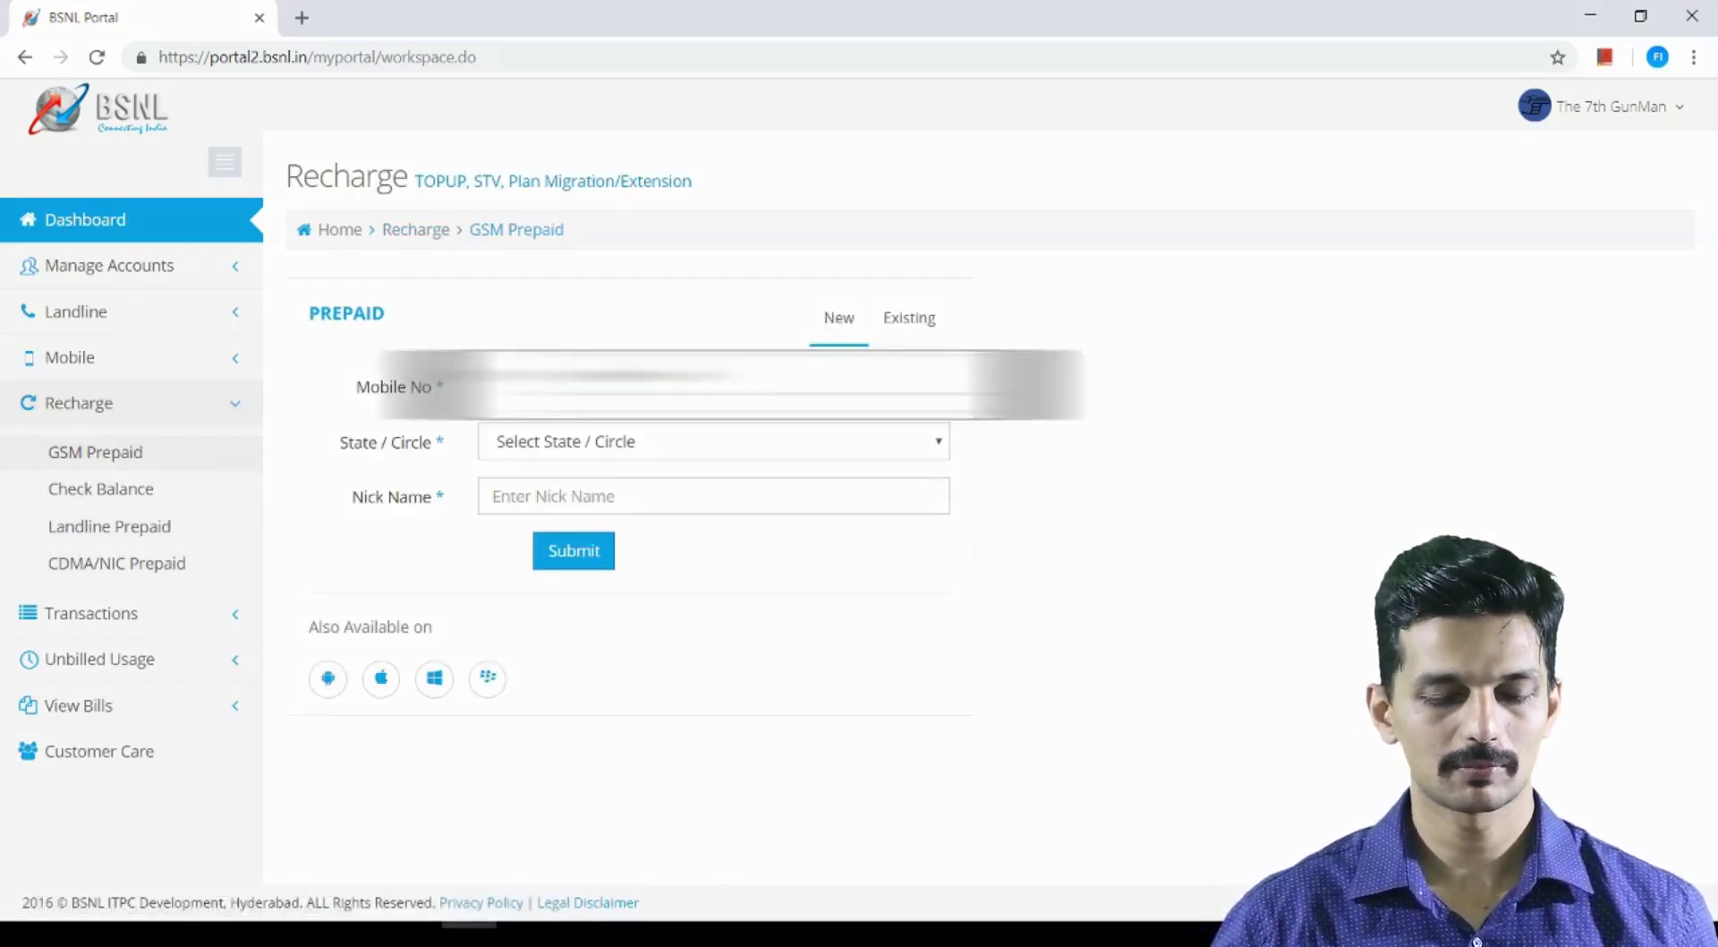
# Enter the mobile number, select Kerala as State/Circle, nickname it RE, and submit.
pyautogui.click(716, 386)
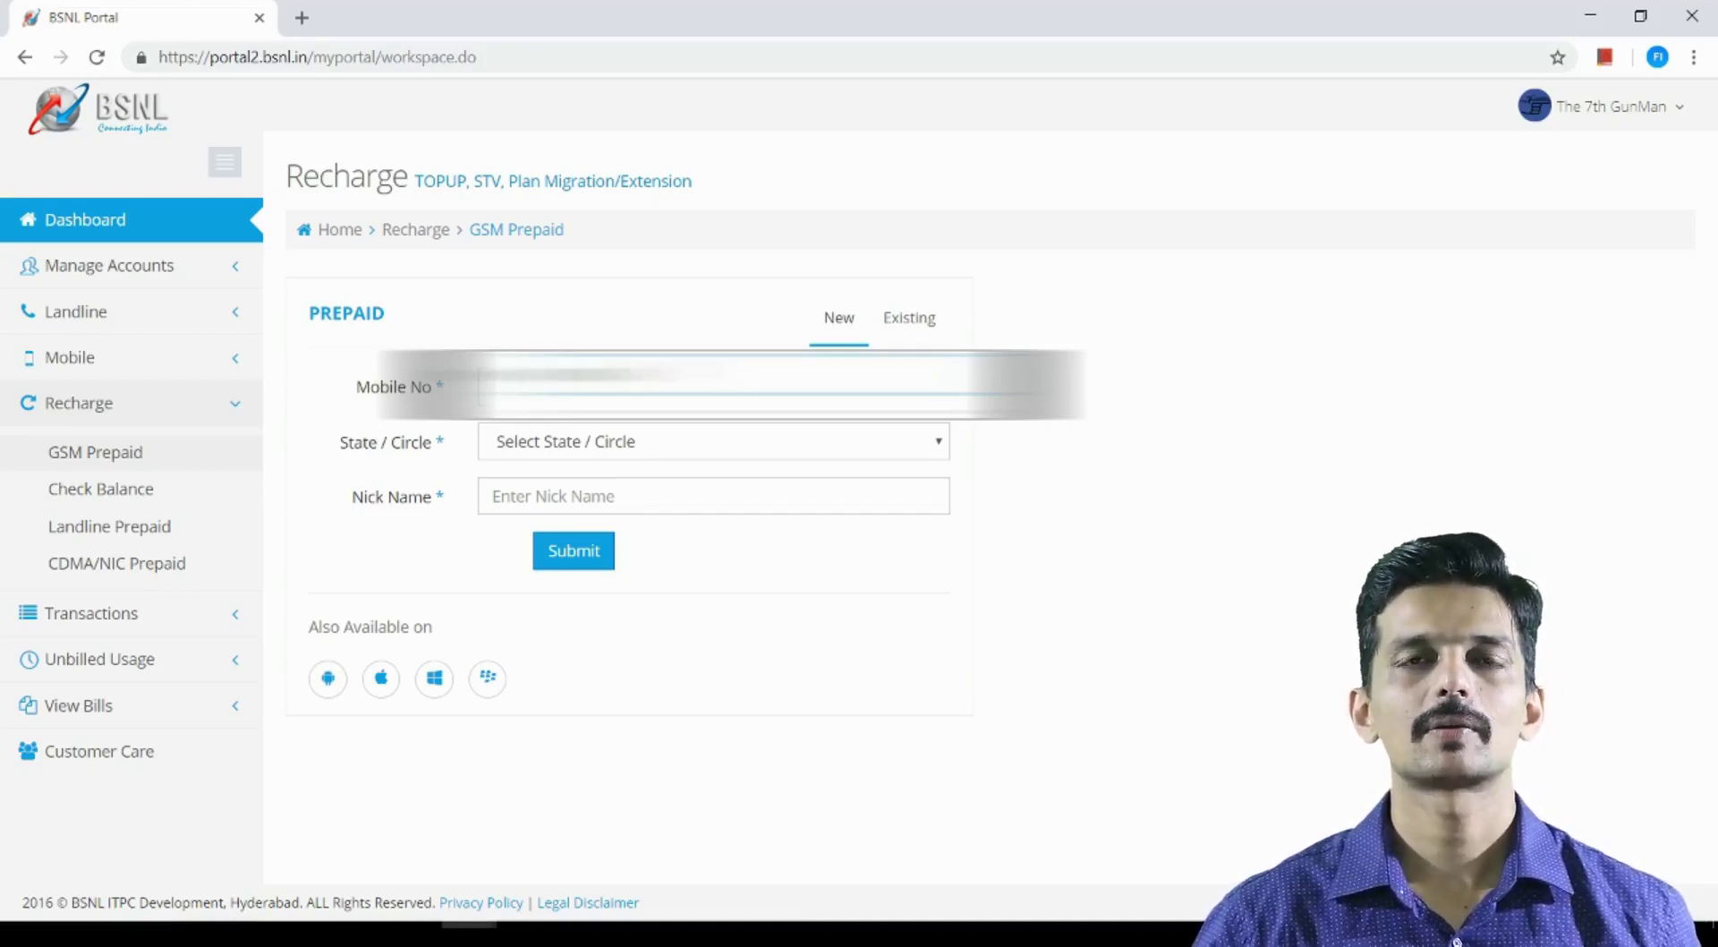
pyautogui.click(548, 444)
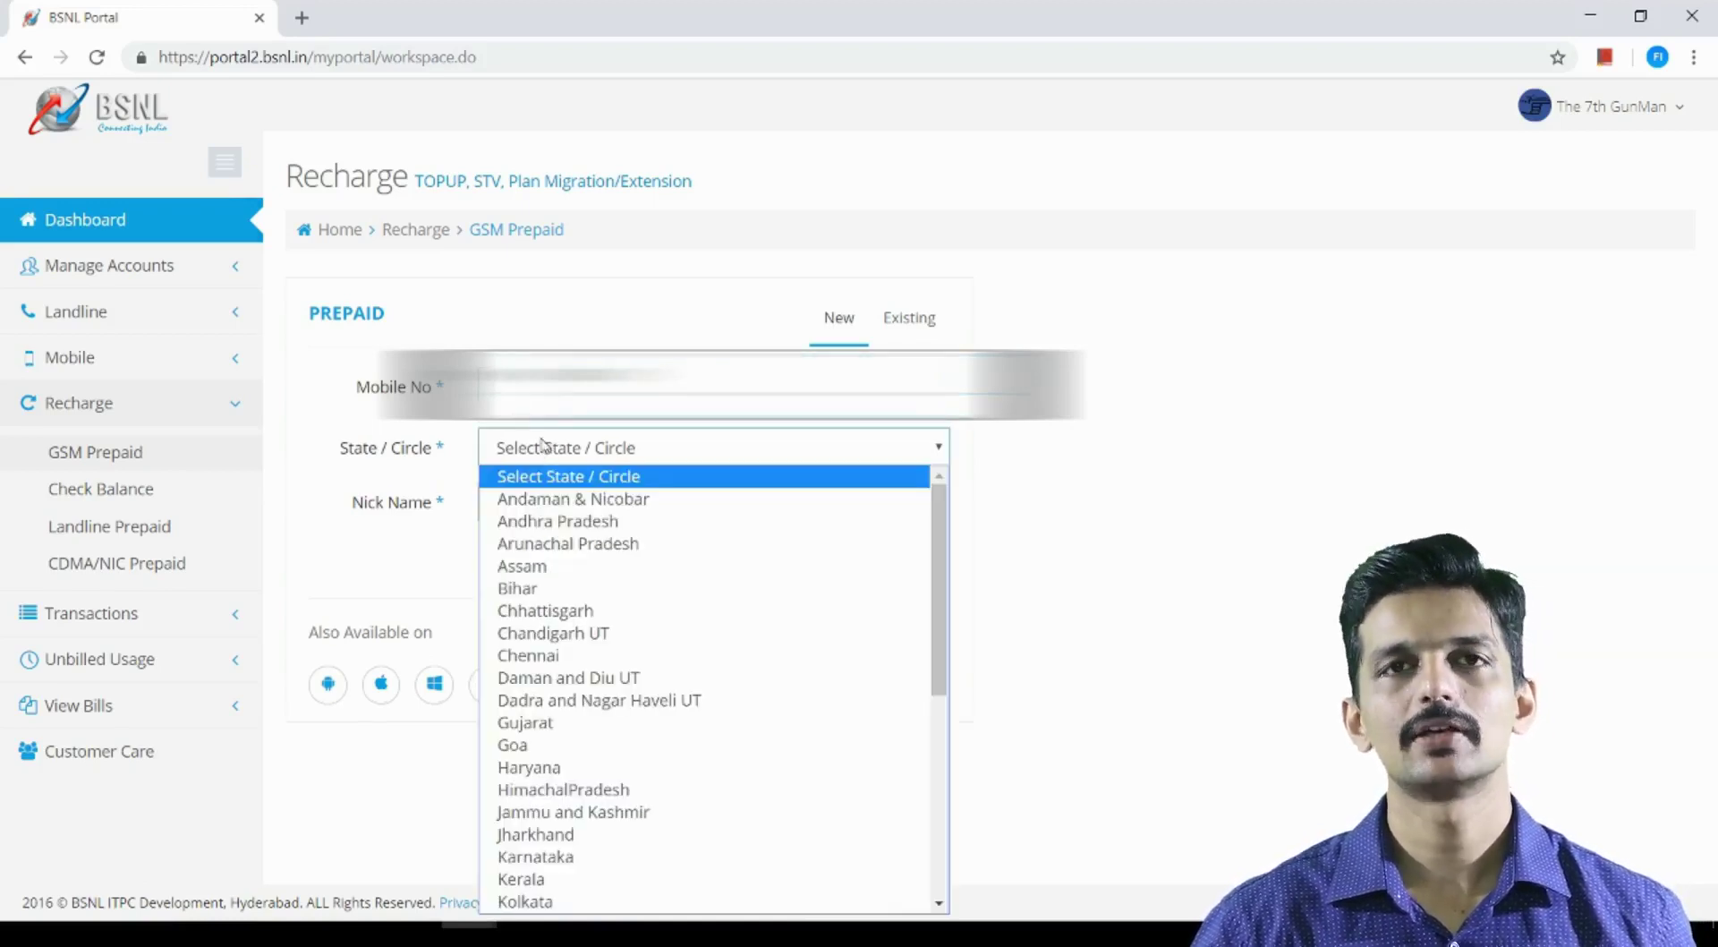
pyautogui.press('k')
pyautogui.click(557, 878)
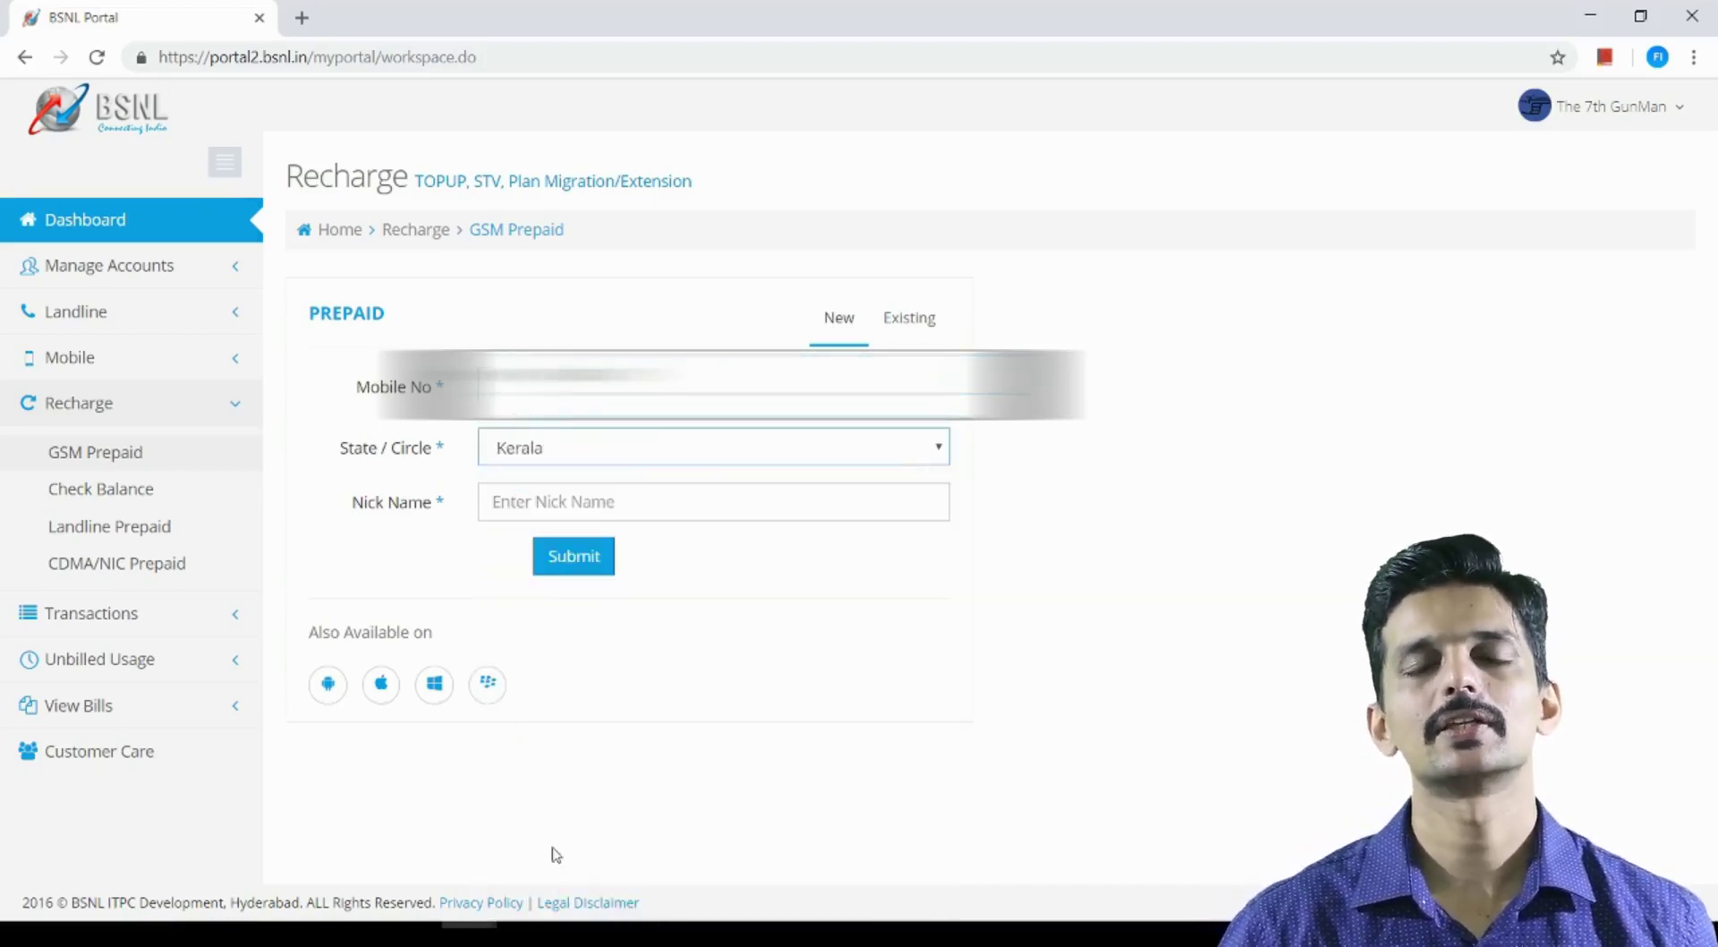
pyautogui.click(607, 504)
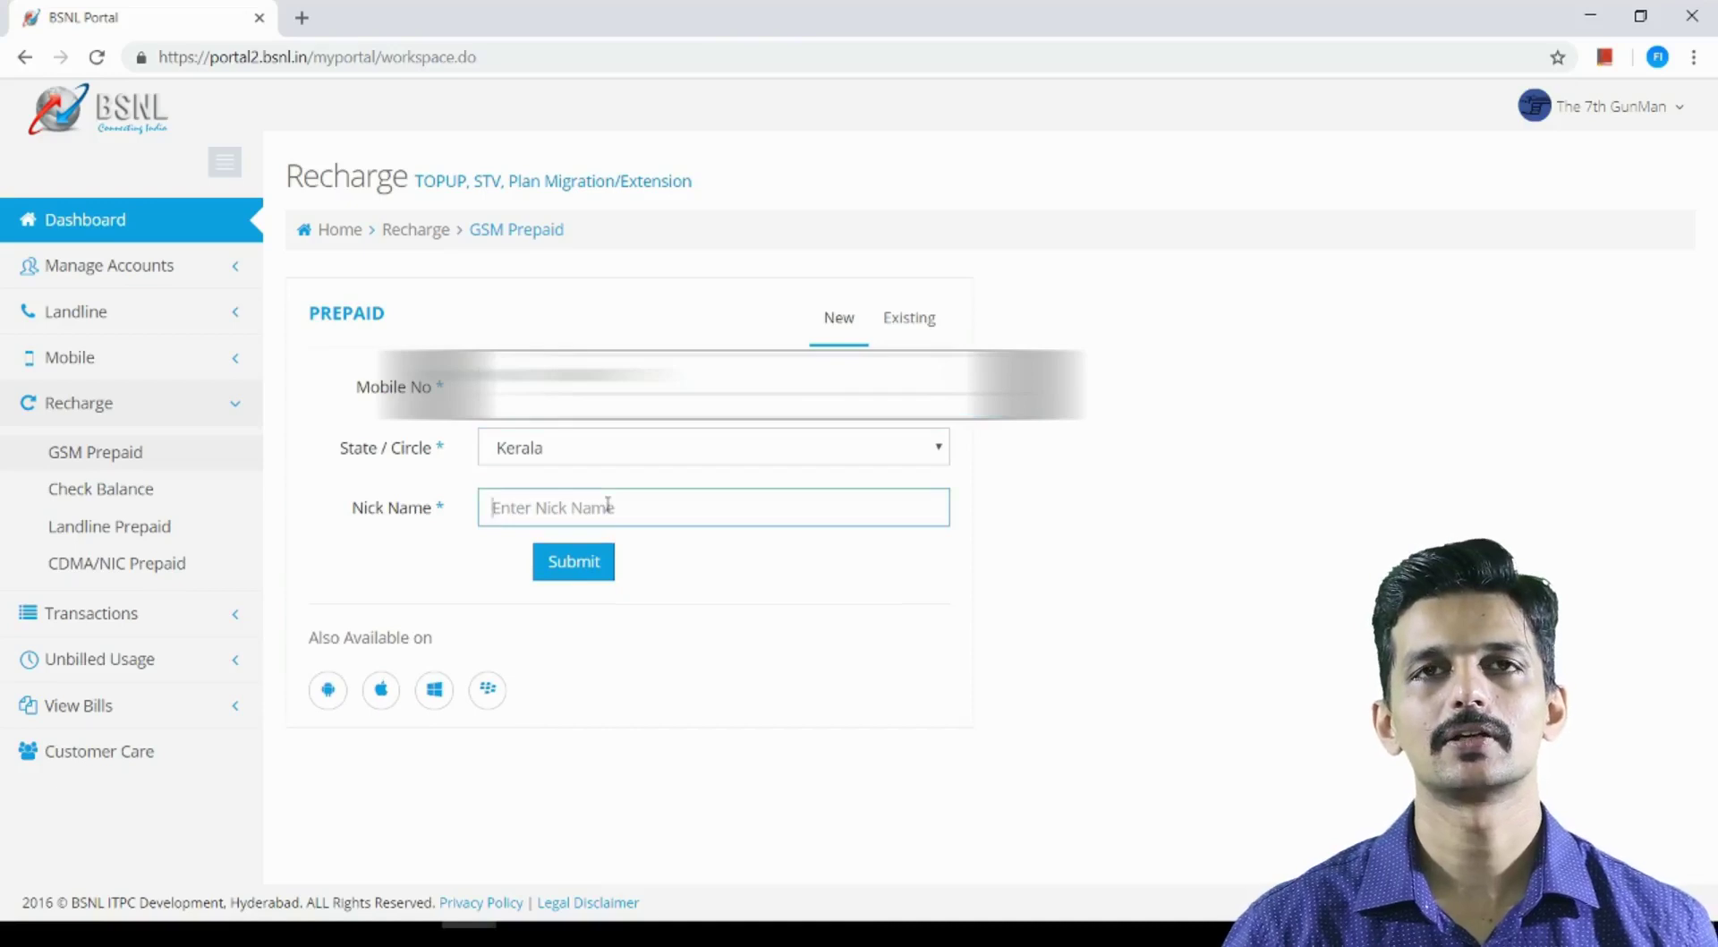
pyautogui.write('RE')
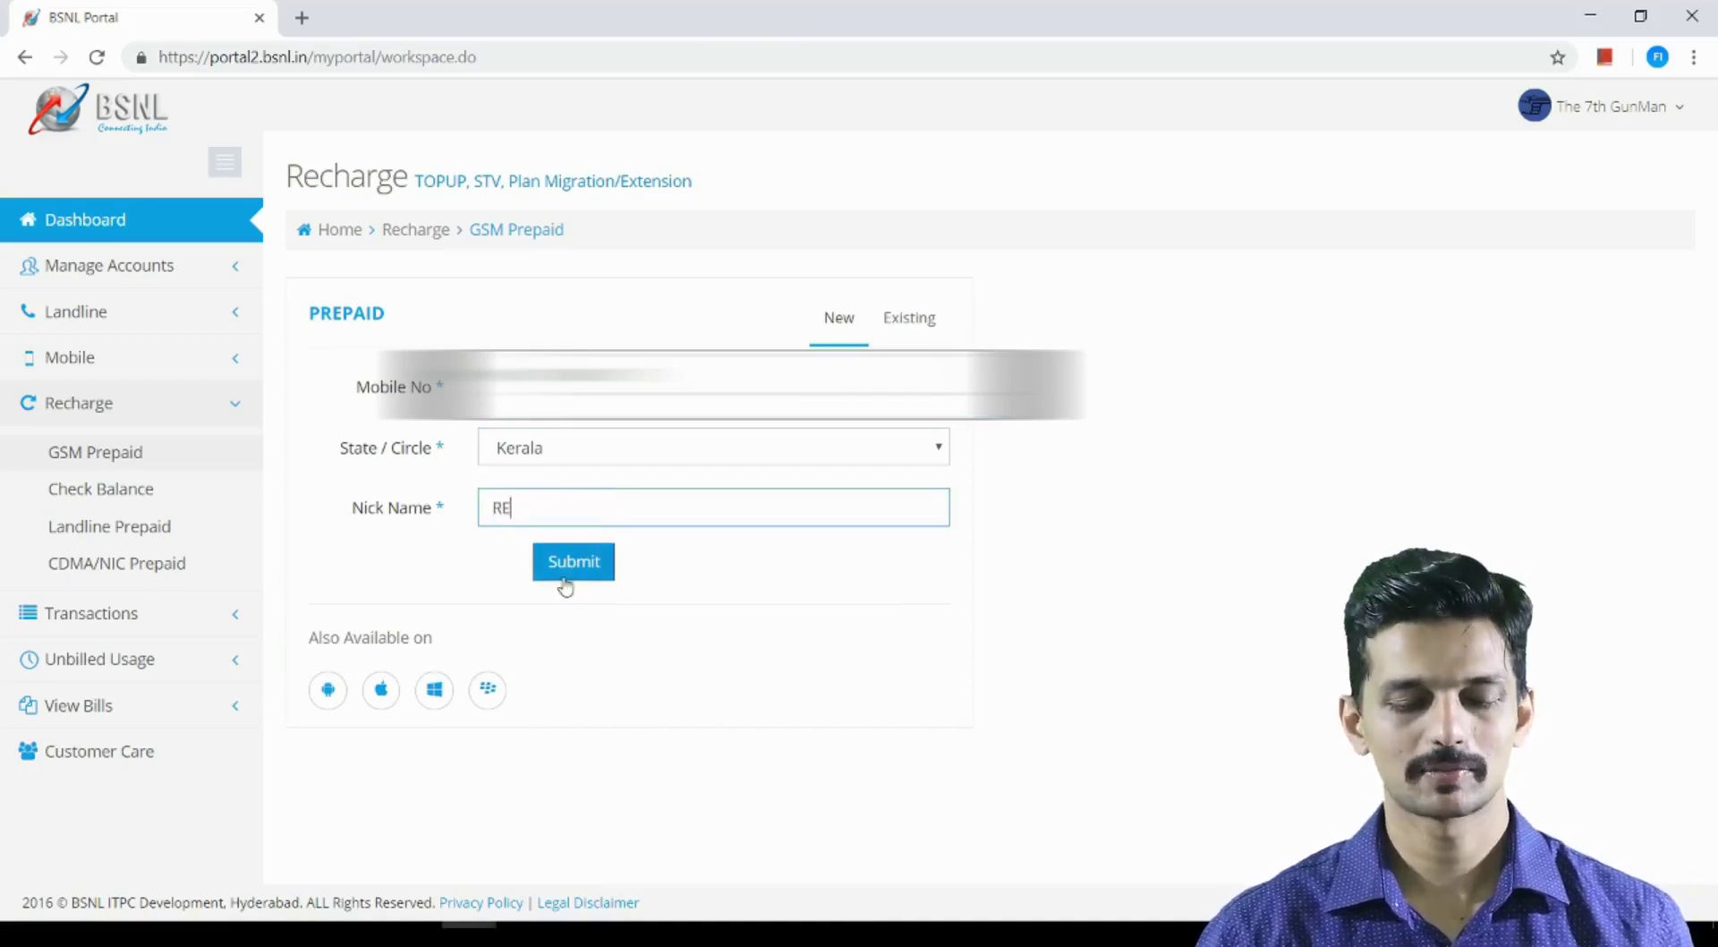
pyautogui.click(567, 575)
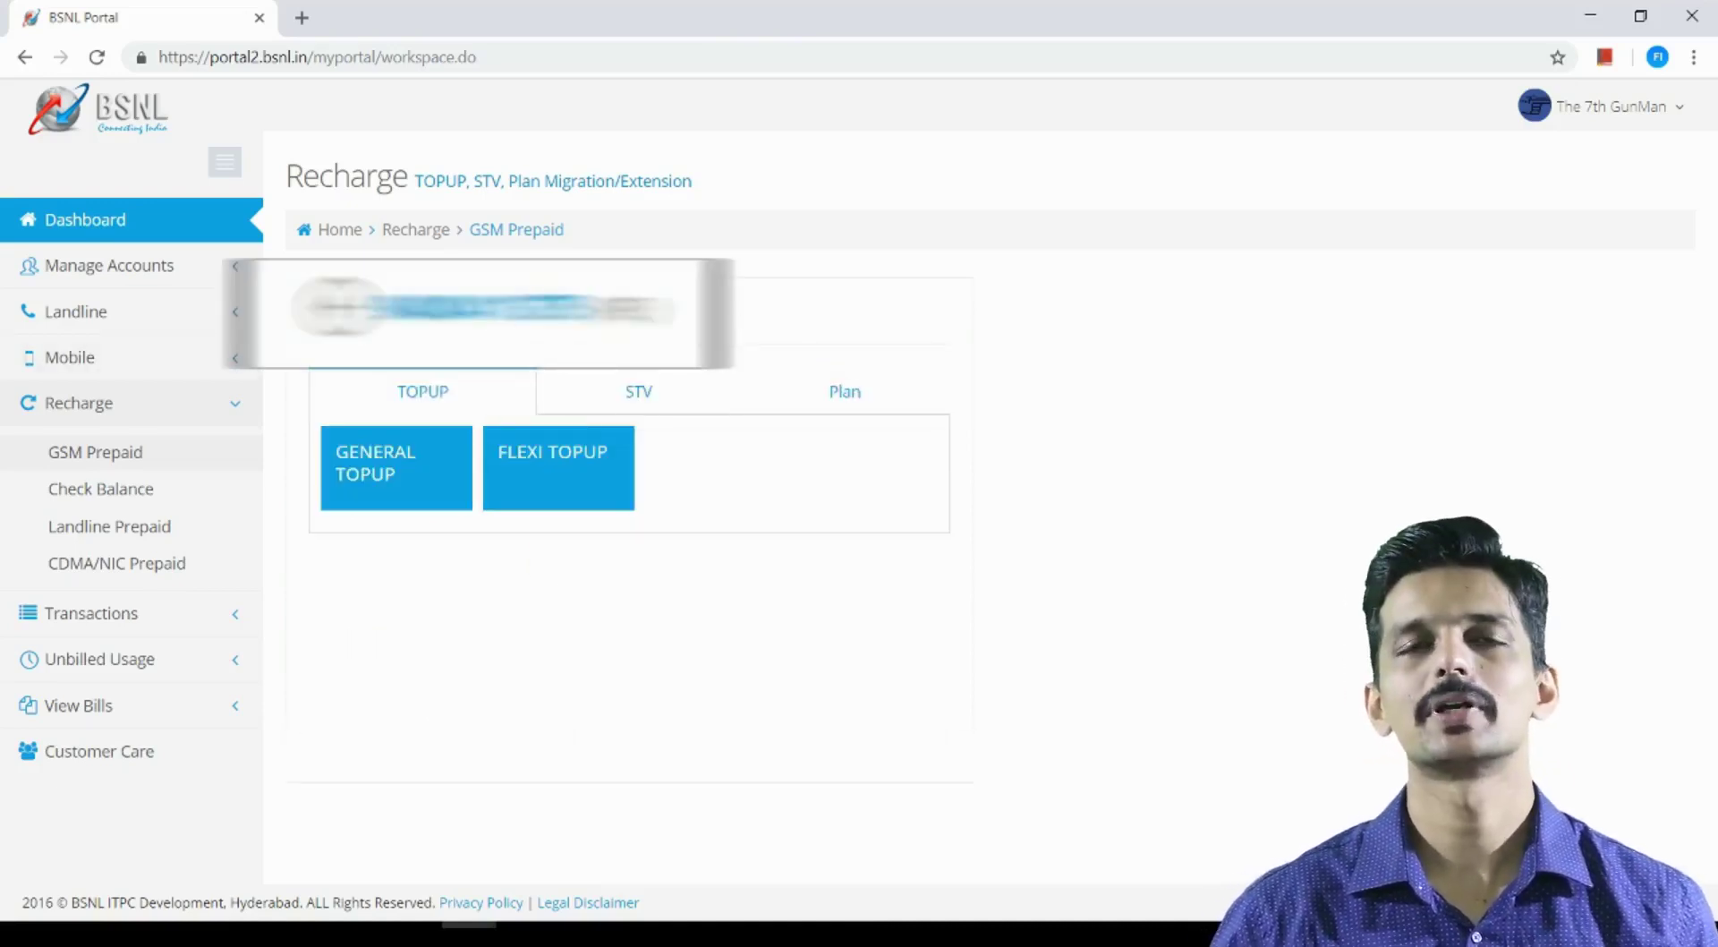
# Show the General Topup voucher list and browse through it.
pyautogui.click(437, 482)
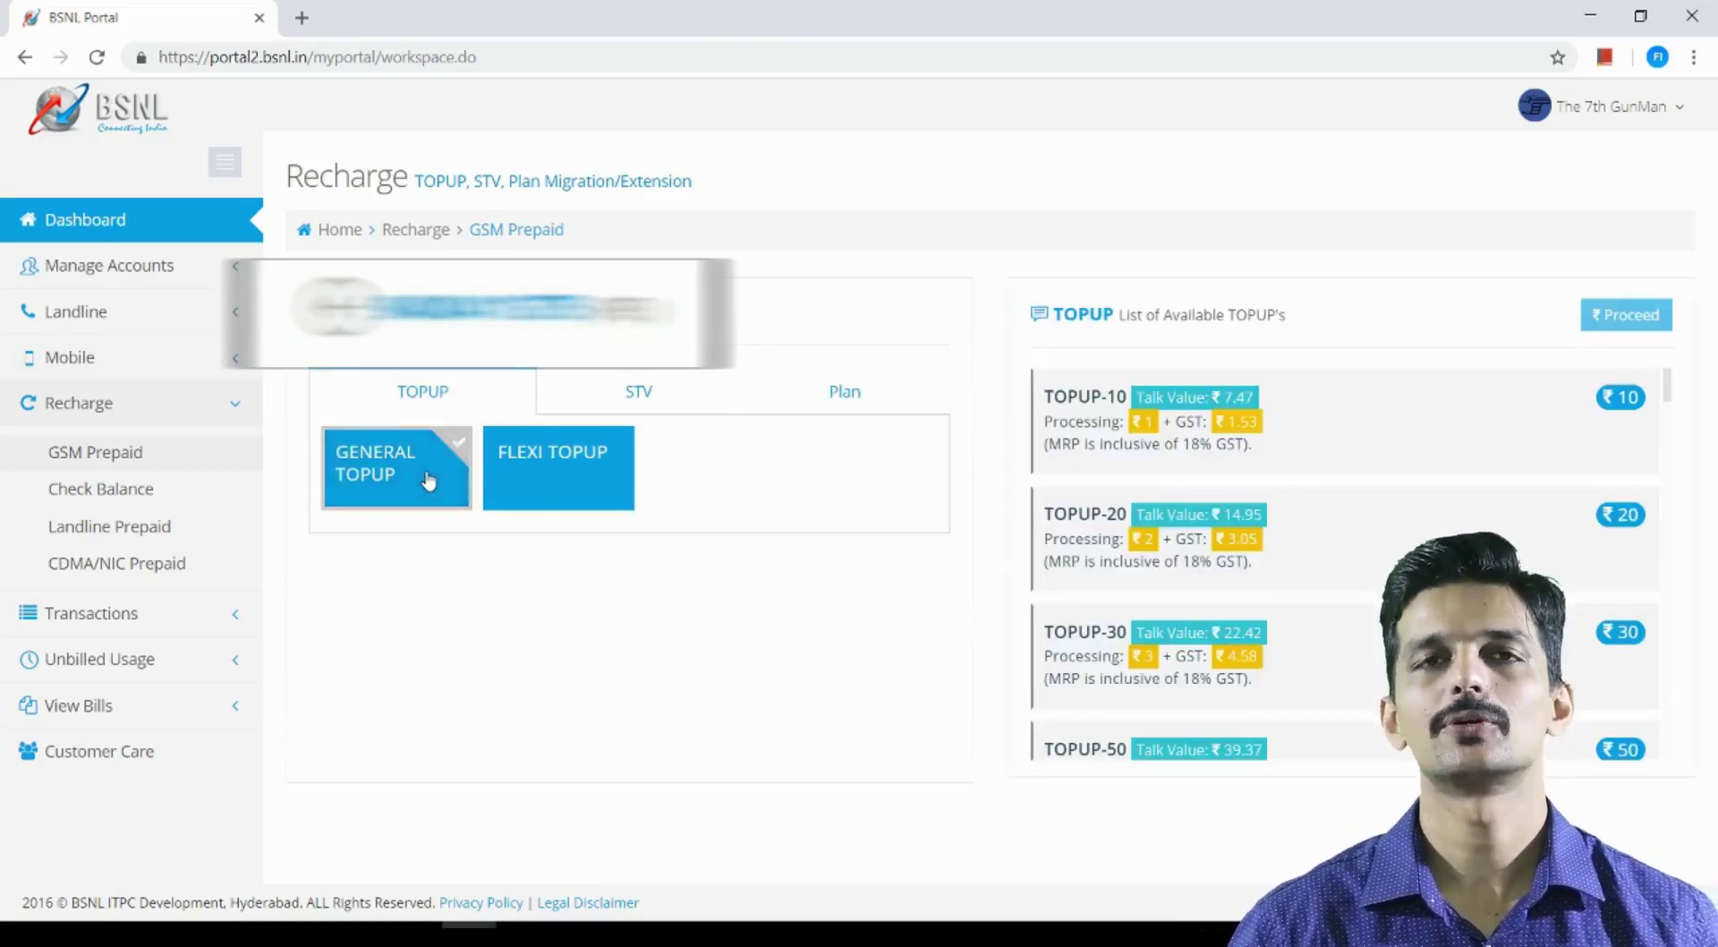
pyautogui.scroll(-15, 1268, 450)
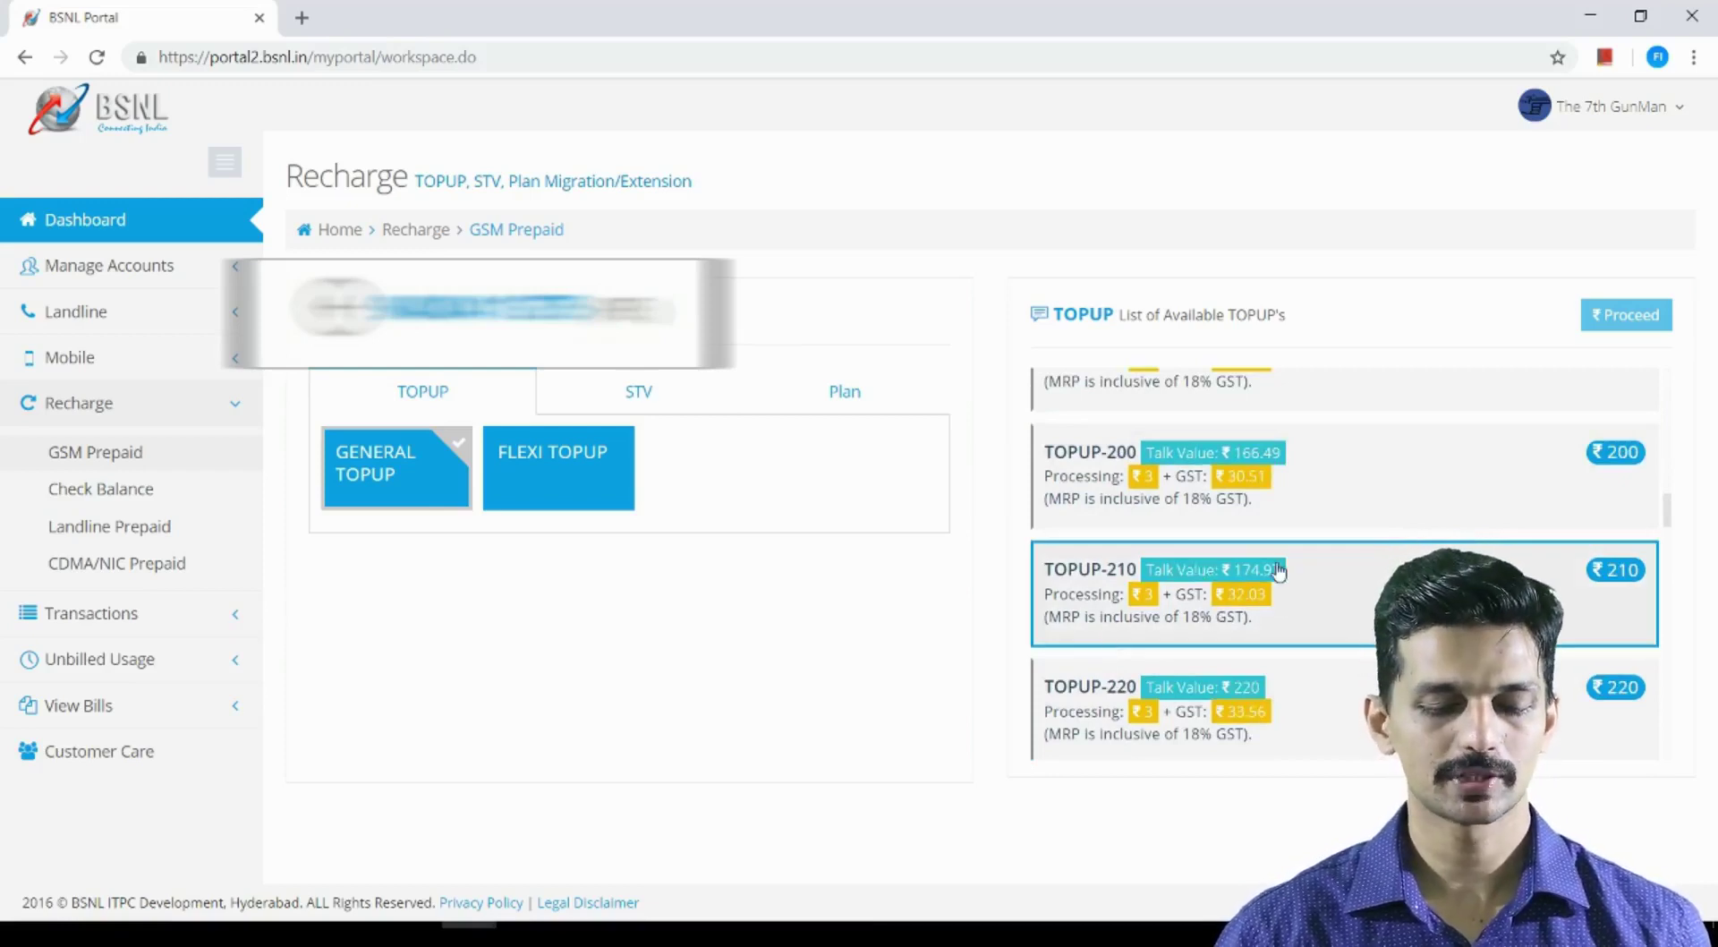
pyautogui.scroll(-2, 1202, 566)
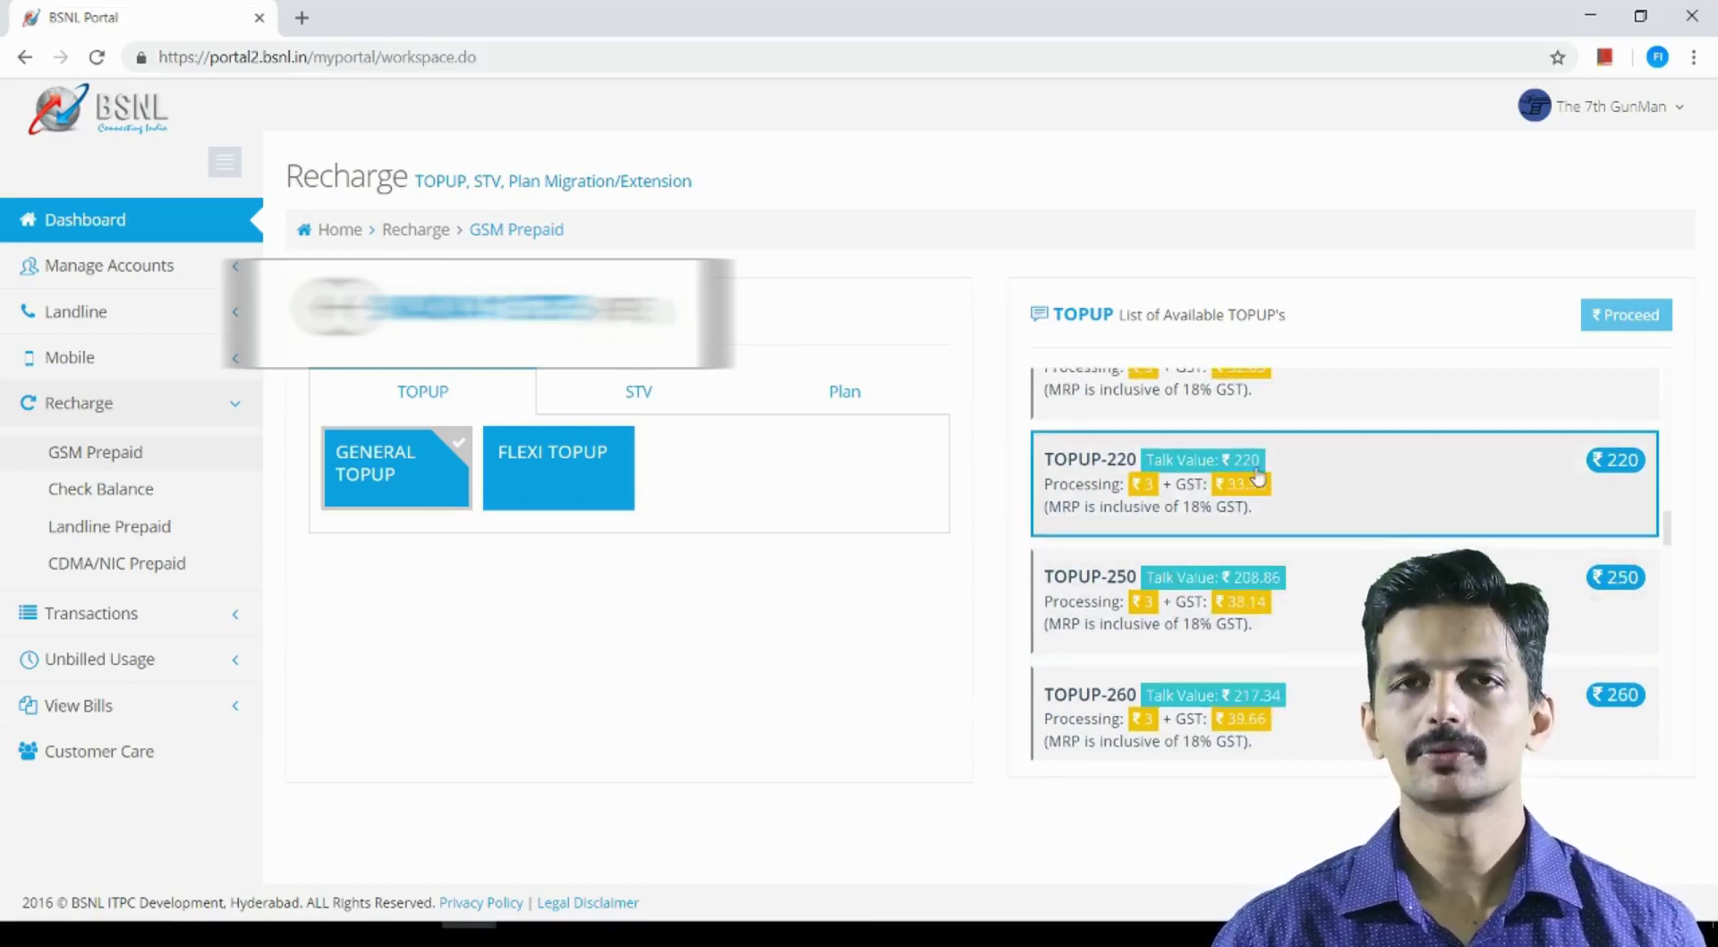
pyautogui.scroll(-10, 1304, 480)
pyautogui.scroll(-5, 1311, 482)
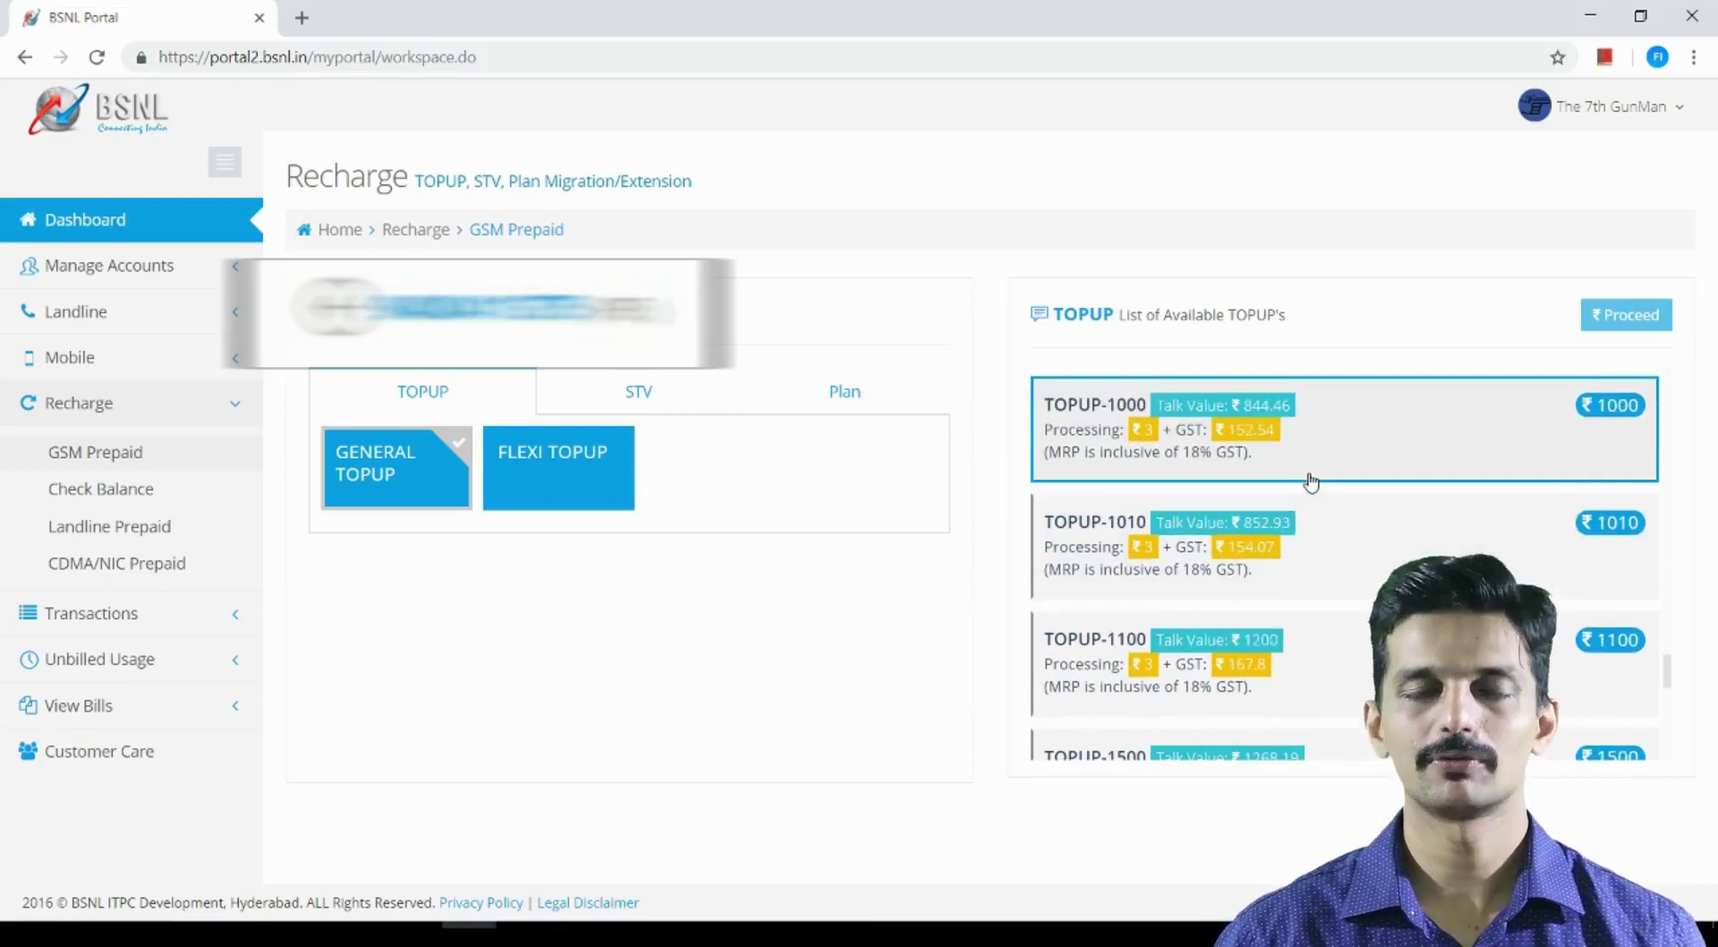
pyautogui.scroll(5, 1304, 480)
# Check the flexi topup option, return to General Topup, then show the STV voucher categories.
pyautogui.click(609, 485)
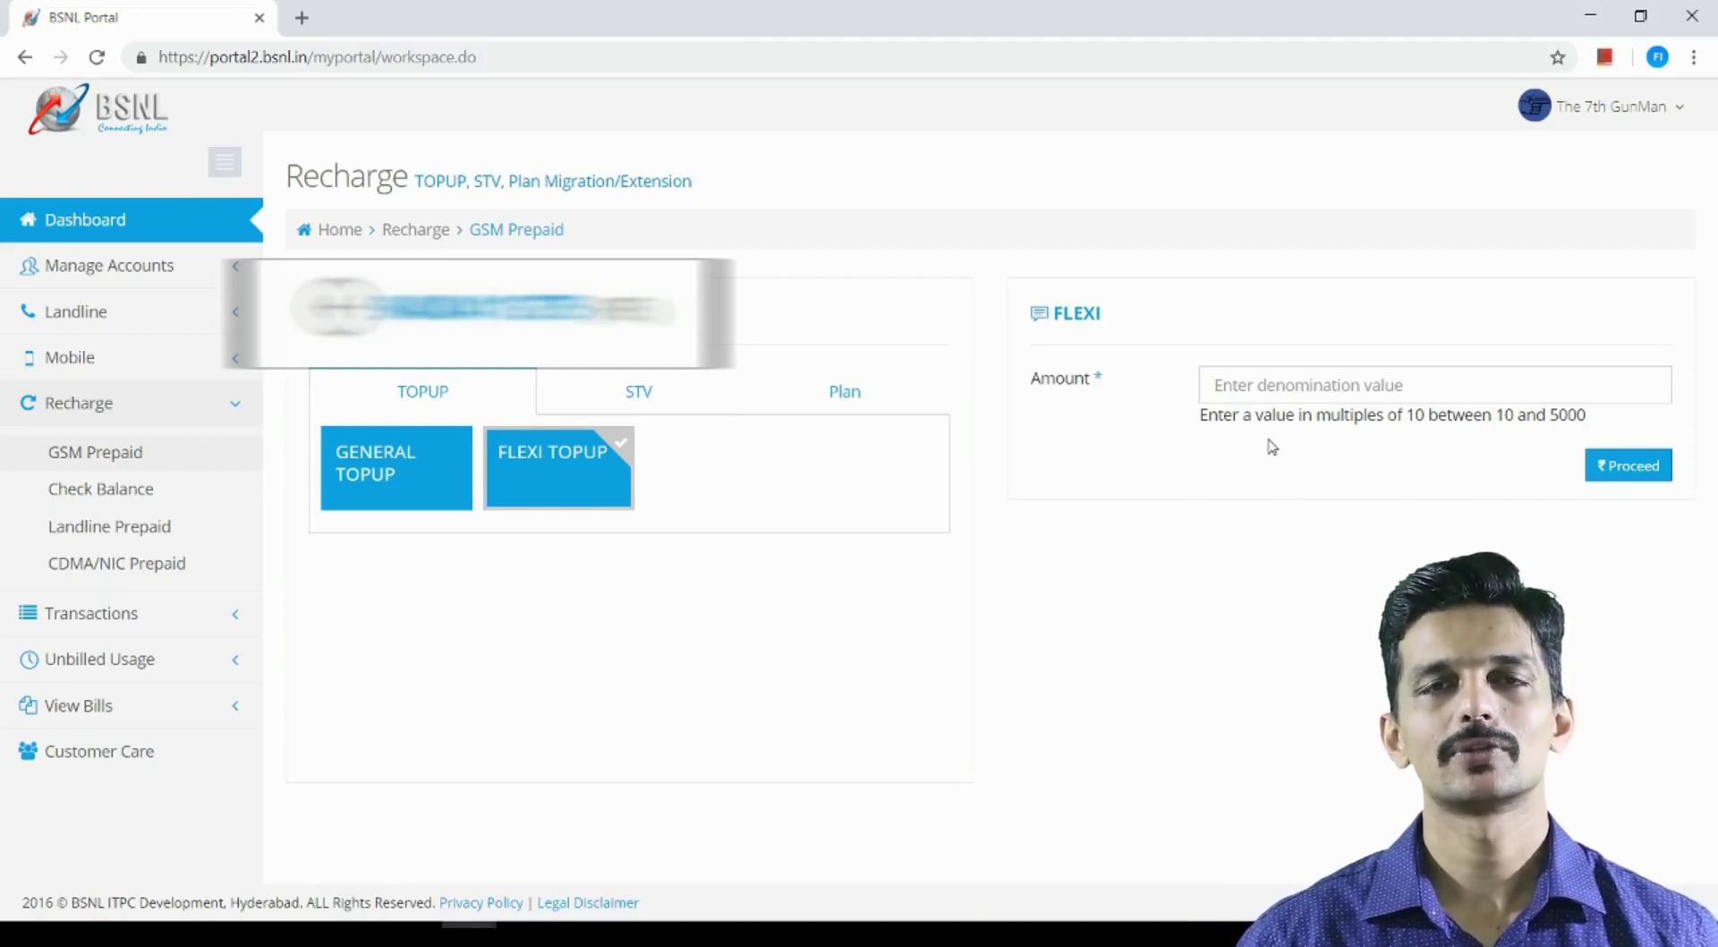
pyautogui.click(421, 468)
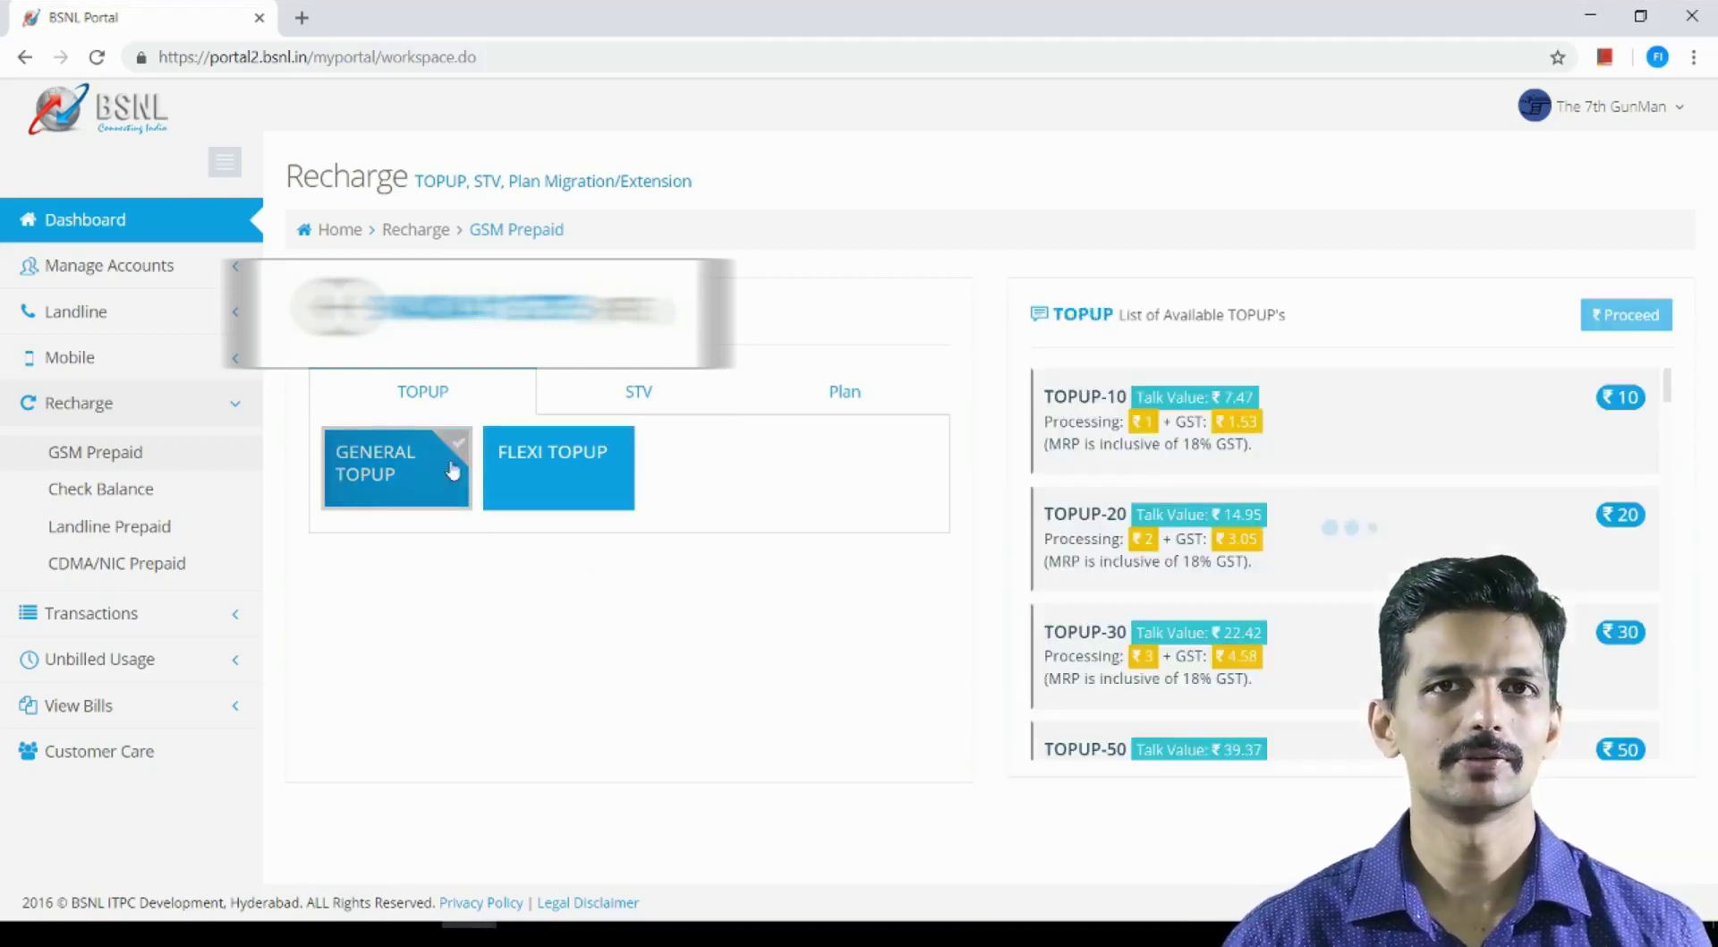
pyautogui.scroll(-5, 1626, 471)
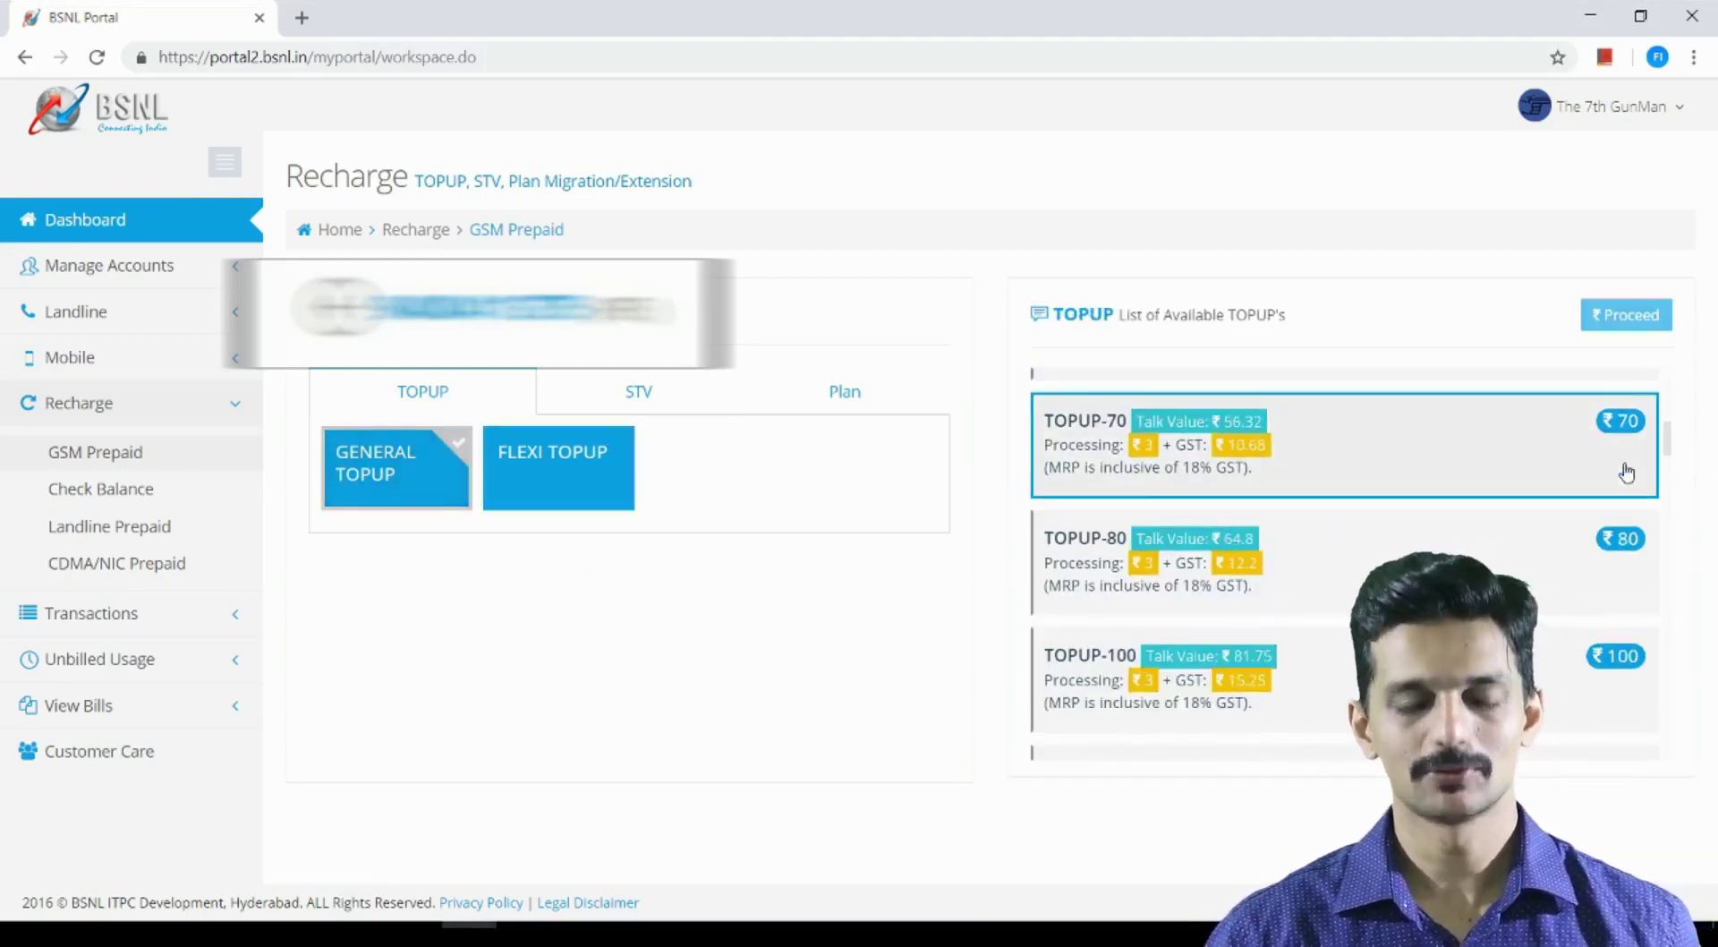
pyautogui.scroll(-10, 1627, 472)
pyautogui.scroll(8, 1626, 472)
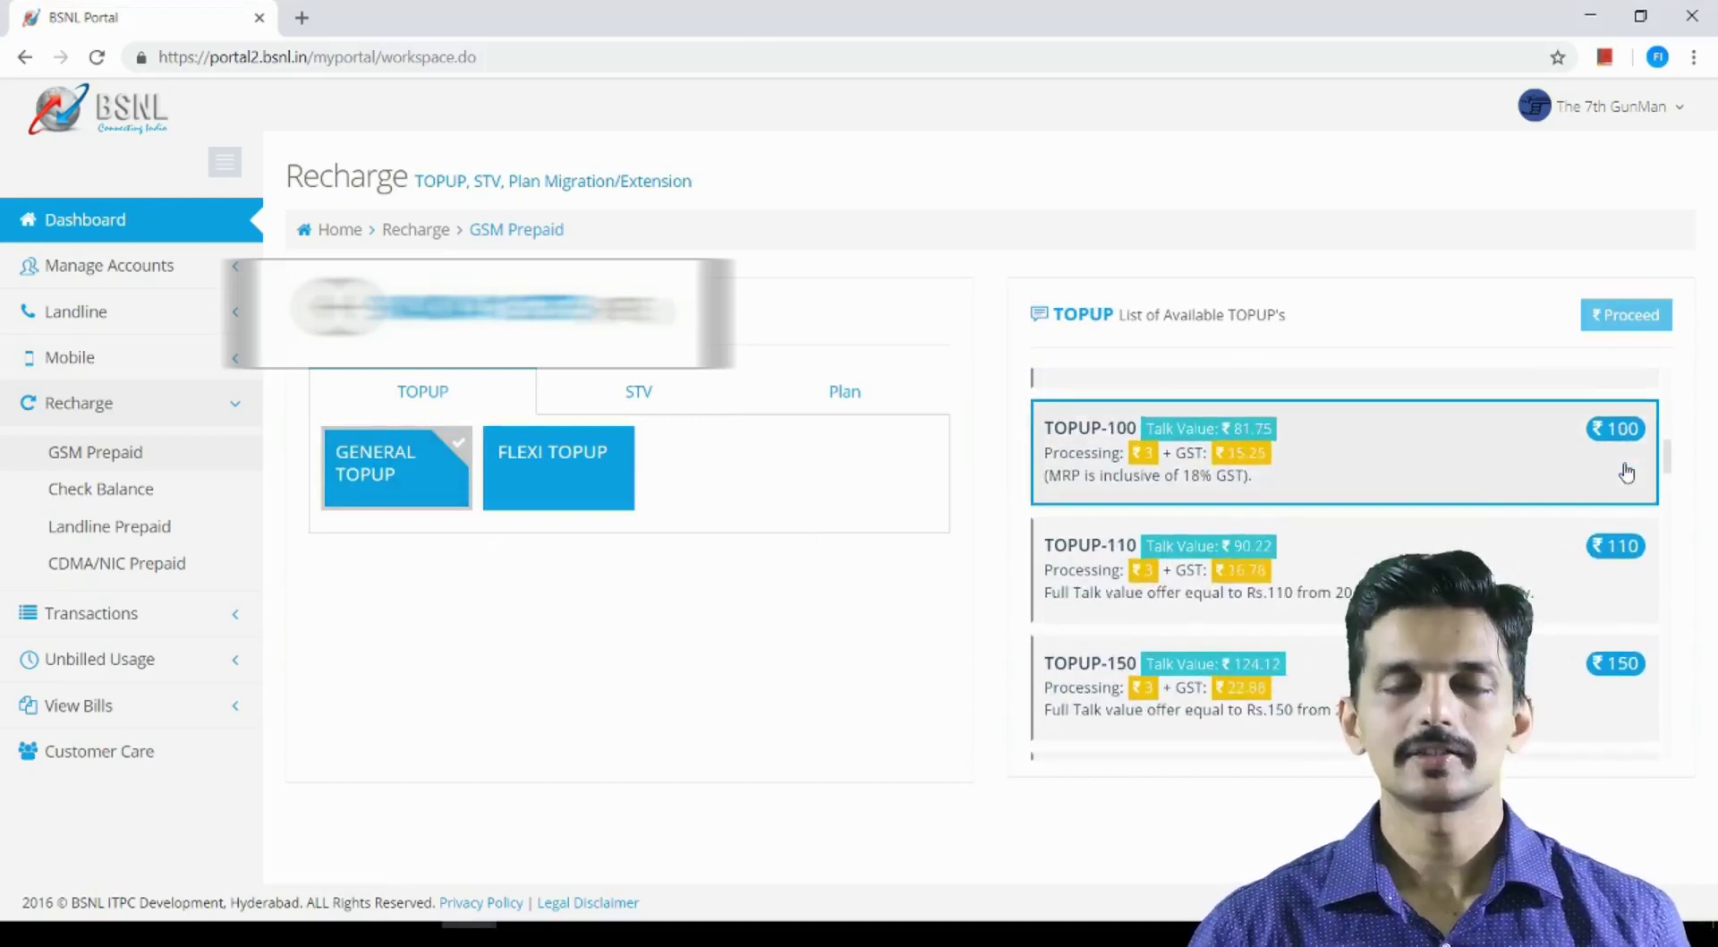
pyautogui.scroll(4, 1626, 472)
pyautogui.scroll(-1, 1649, 576)
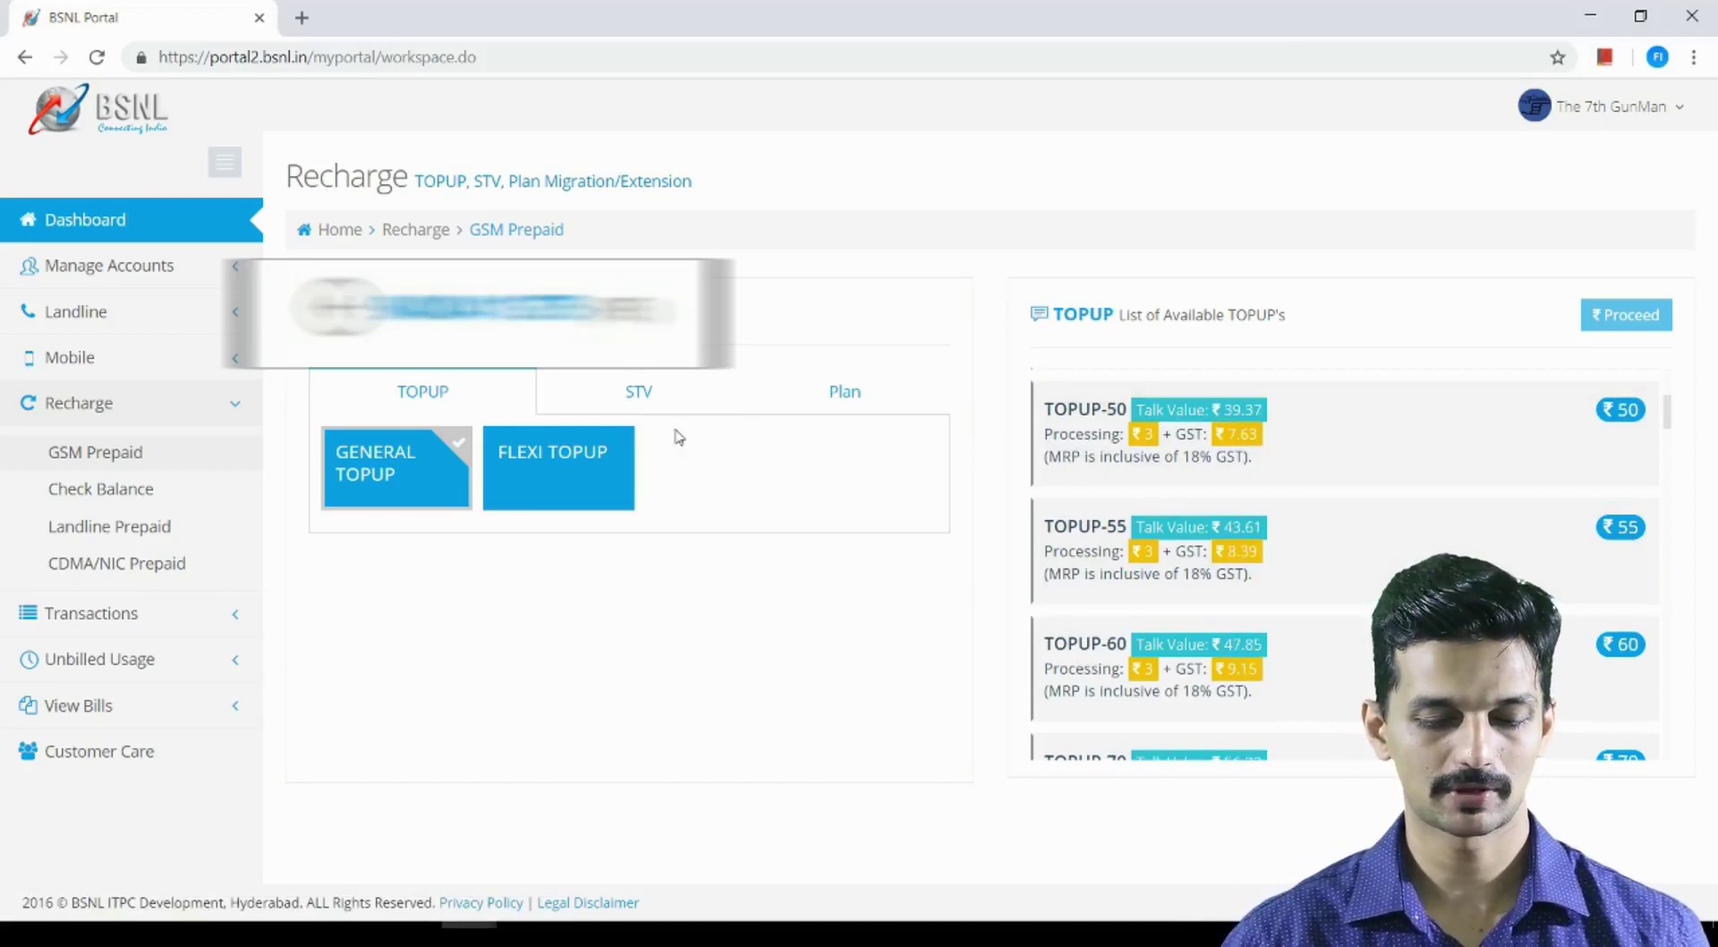
pyautogui.click(646, 401)
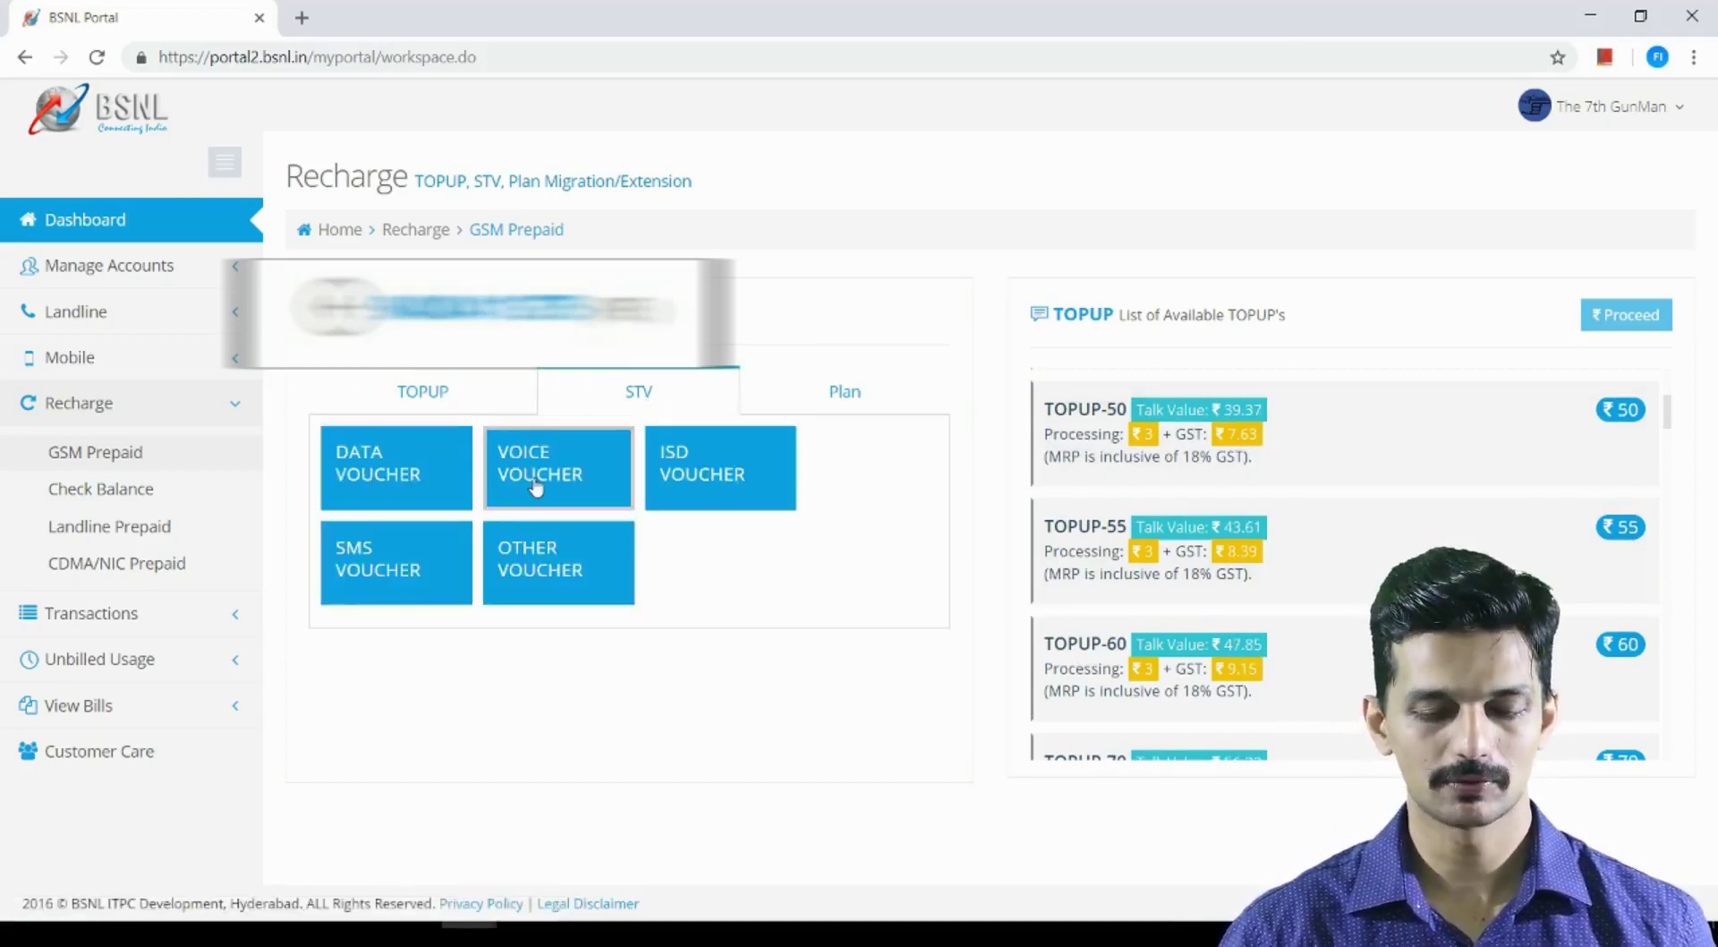
# Pick the ₹125 COMBO125 plan from the Voice Voucher STVs and proceed.
pyautogui.click(612, 577)
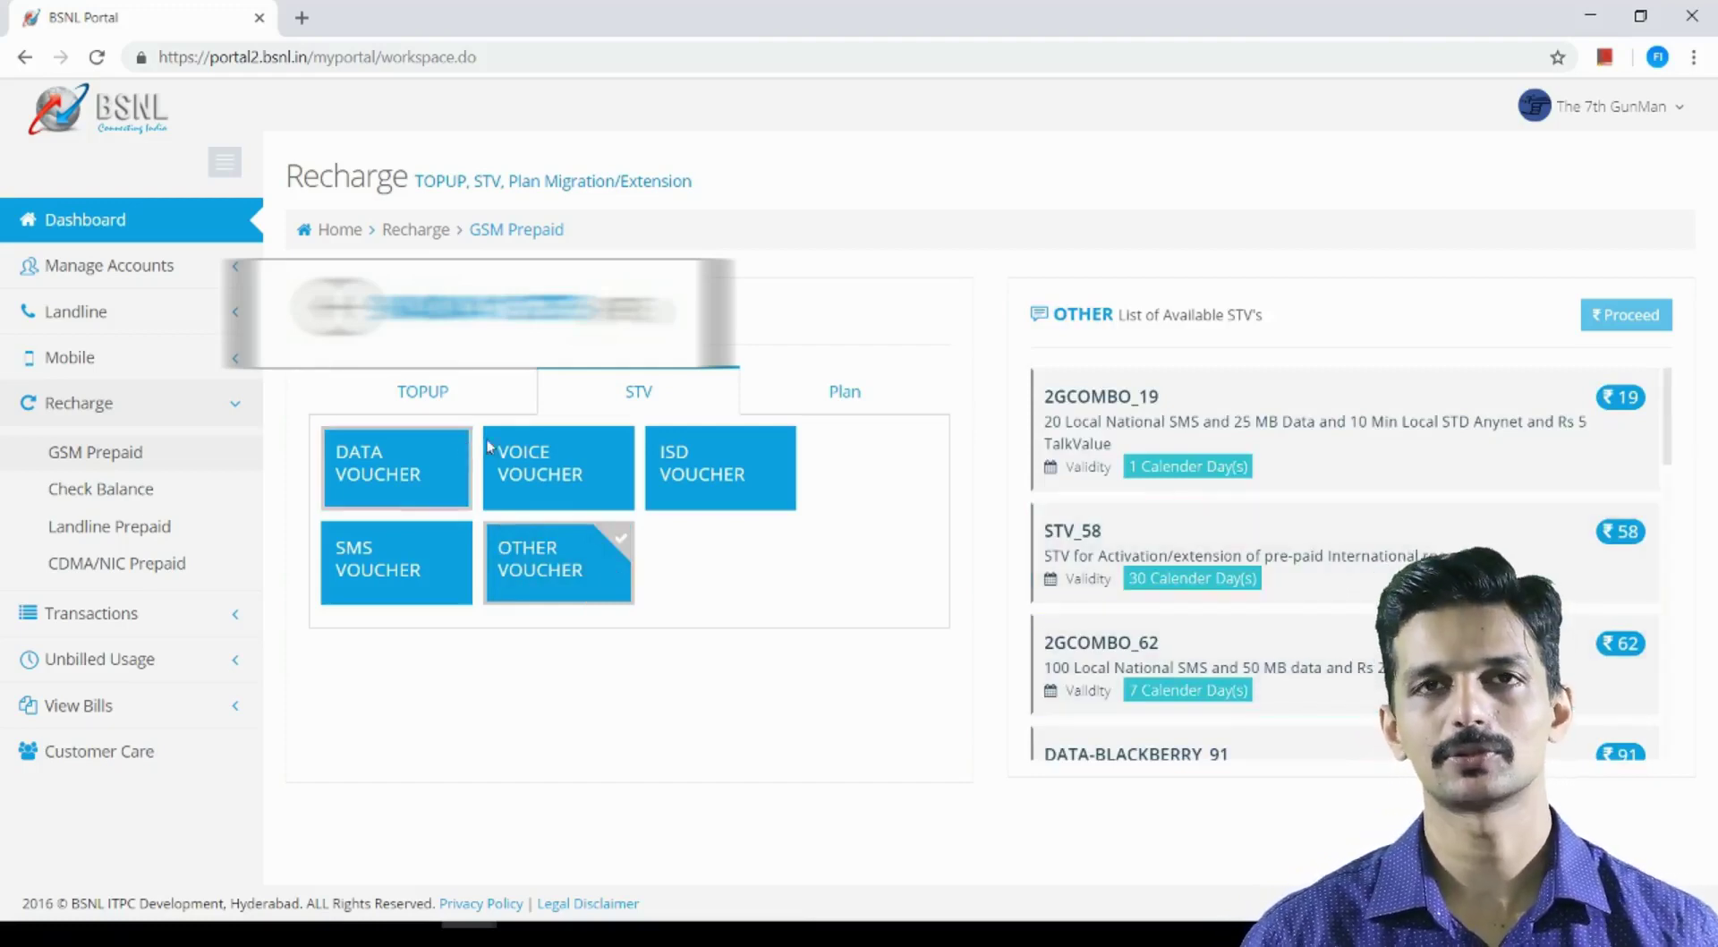
pyautogui.click(592, 474)
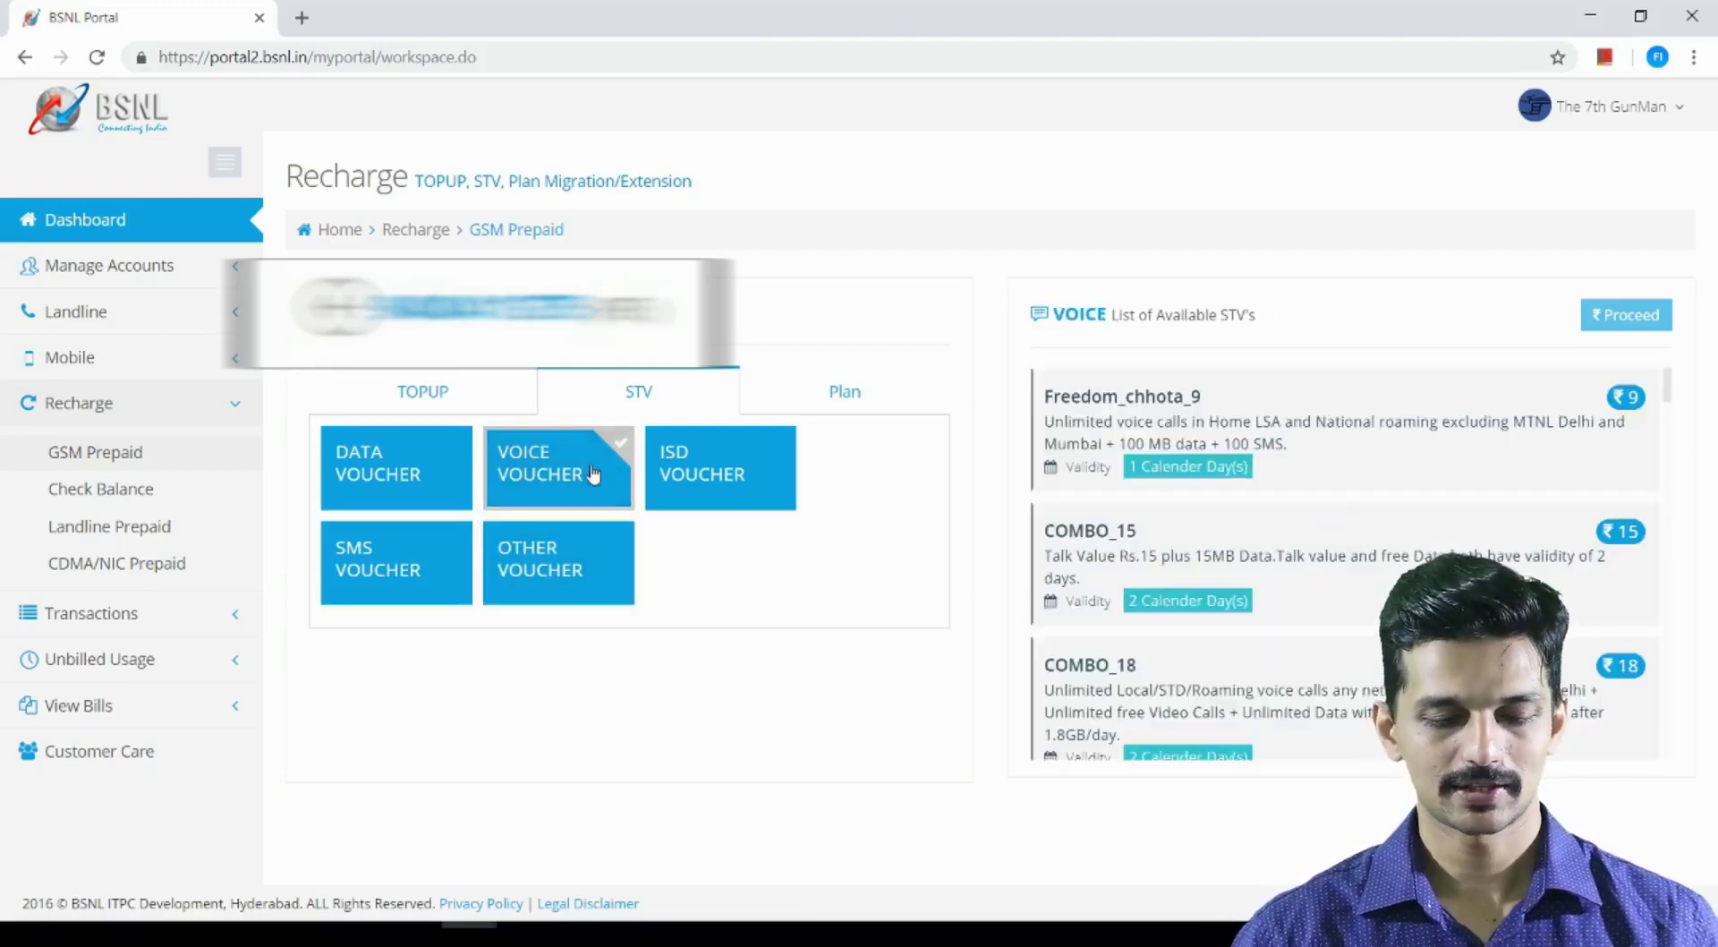
pyautogui.scroll(-3, 1336, 510)
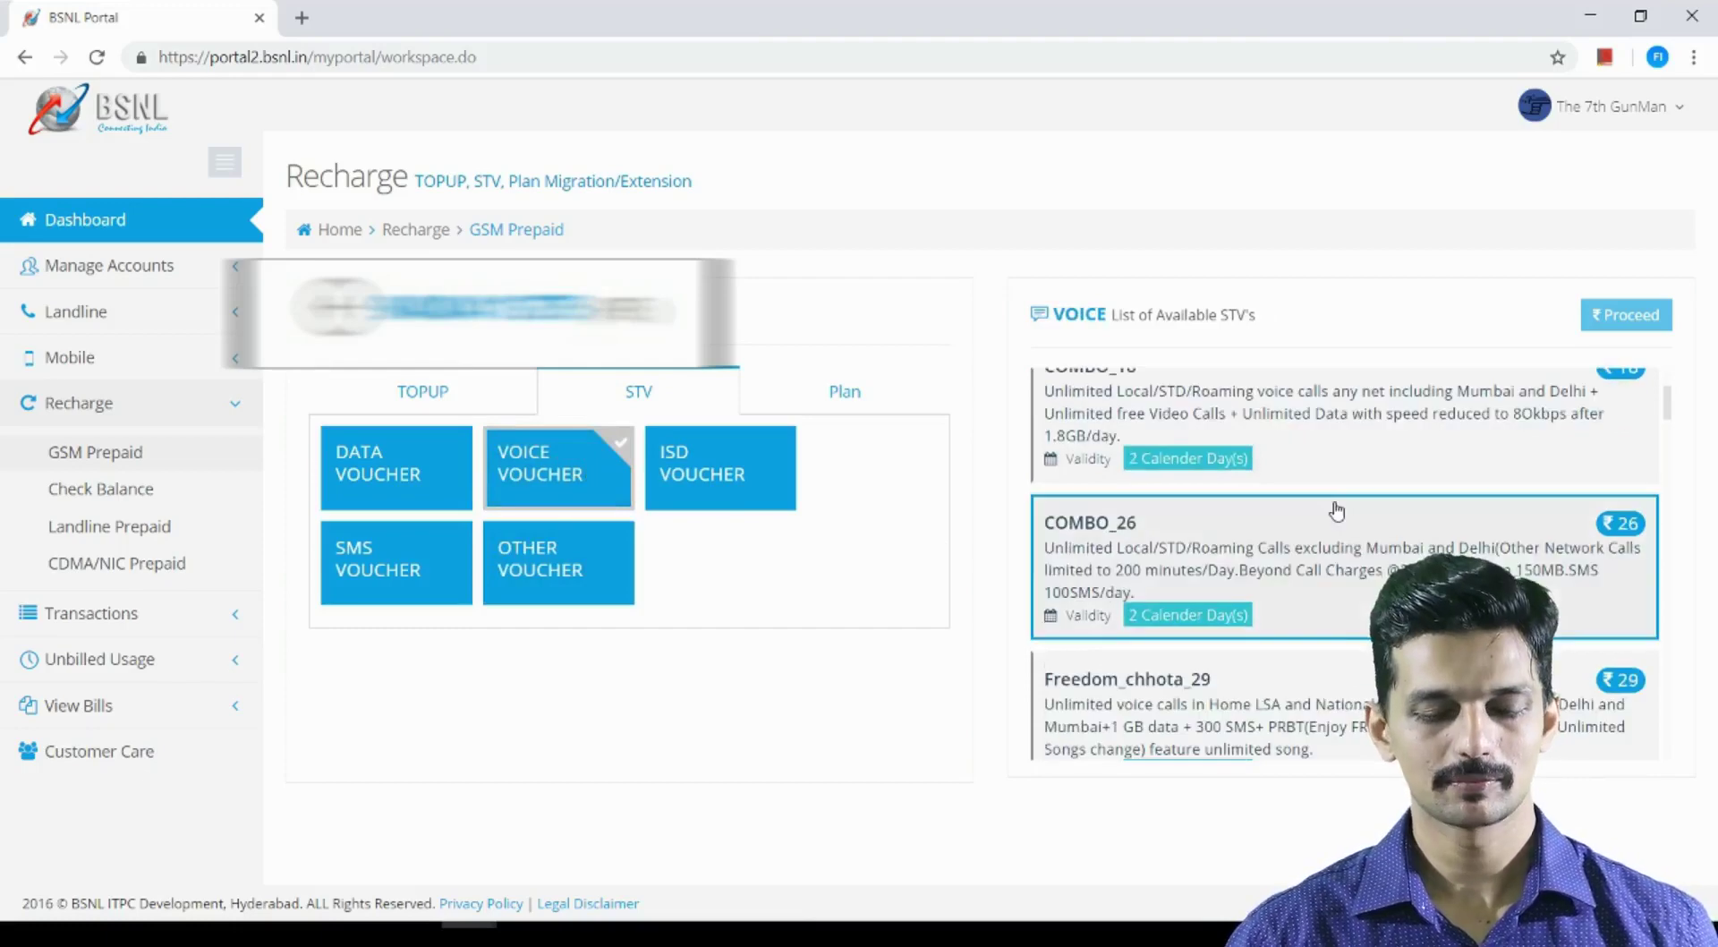
pyautogui.scroll(-3, 1337, 509)
pyautogui.scroll(-5, 1337, 509)
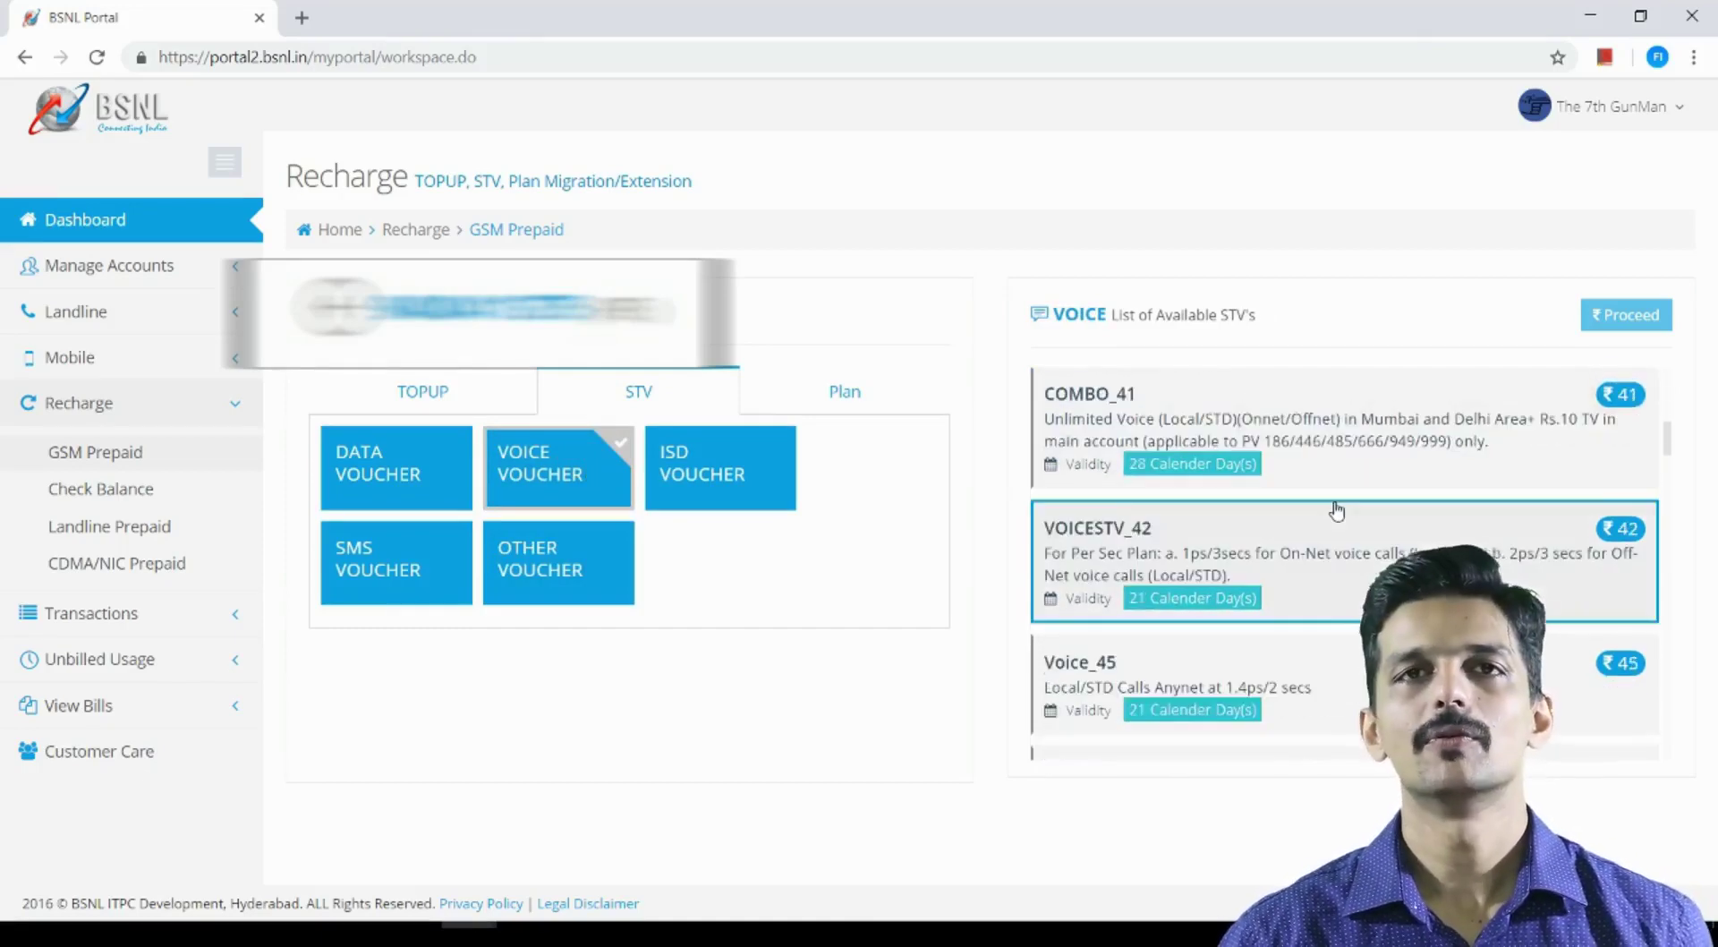
pyautogui.scroll(-8, 1337, 510)
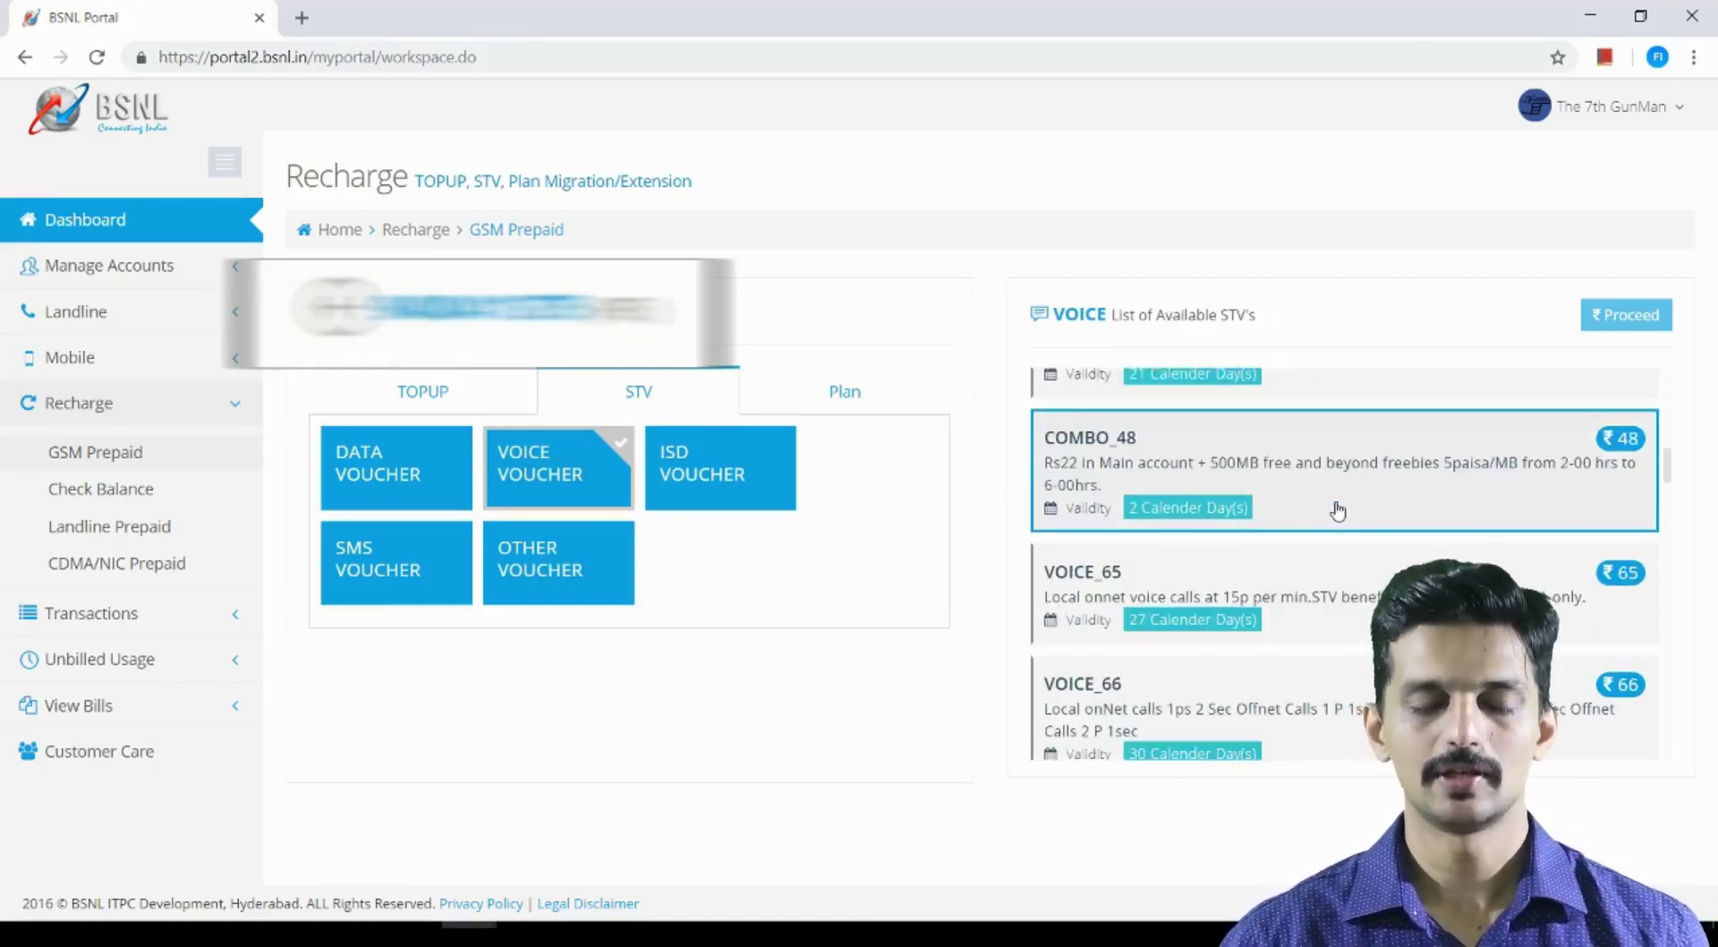
pyautogui.scroll(-5, 1337, 510)
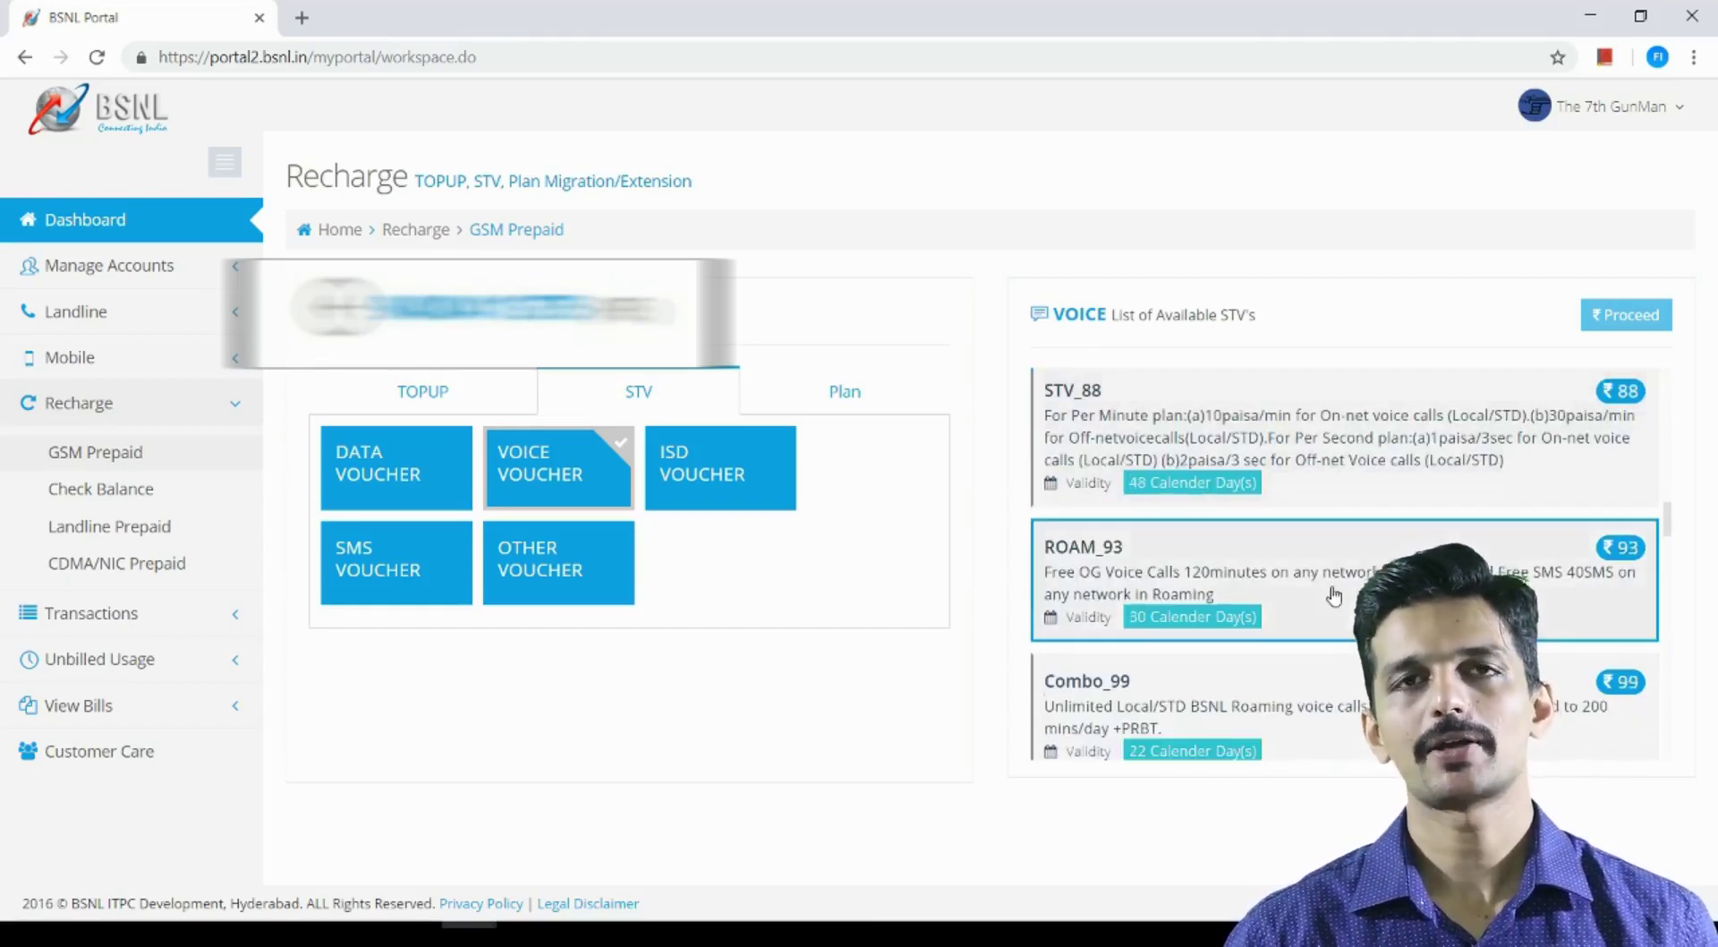
pyautogui.scroll(-6, 1334, 594)
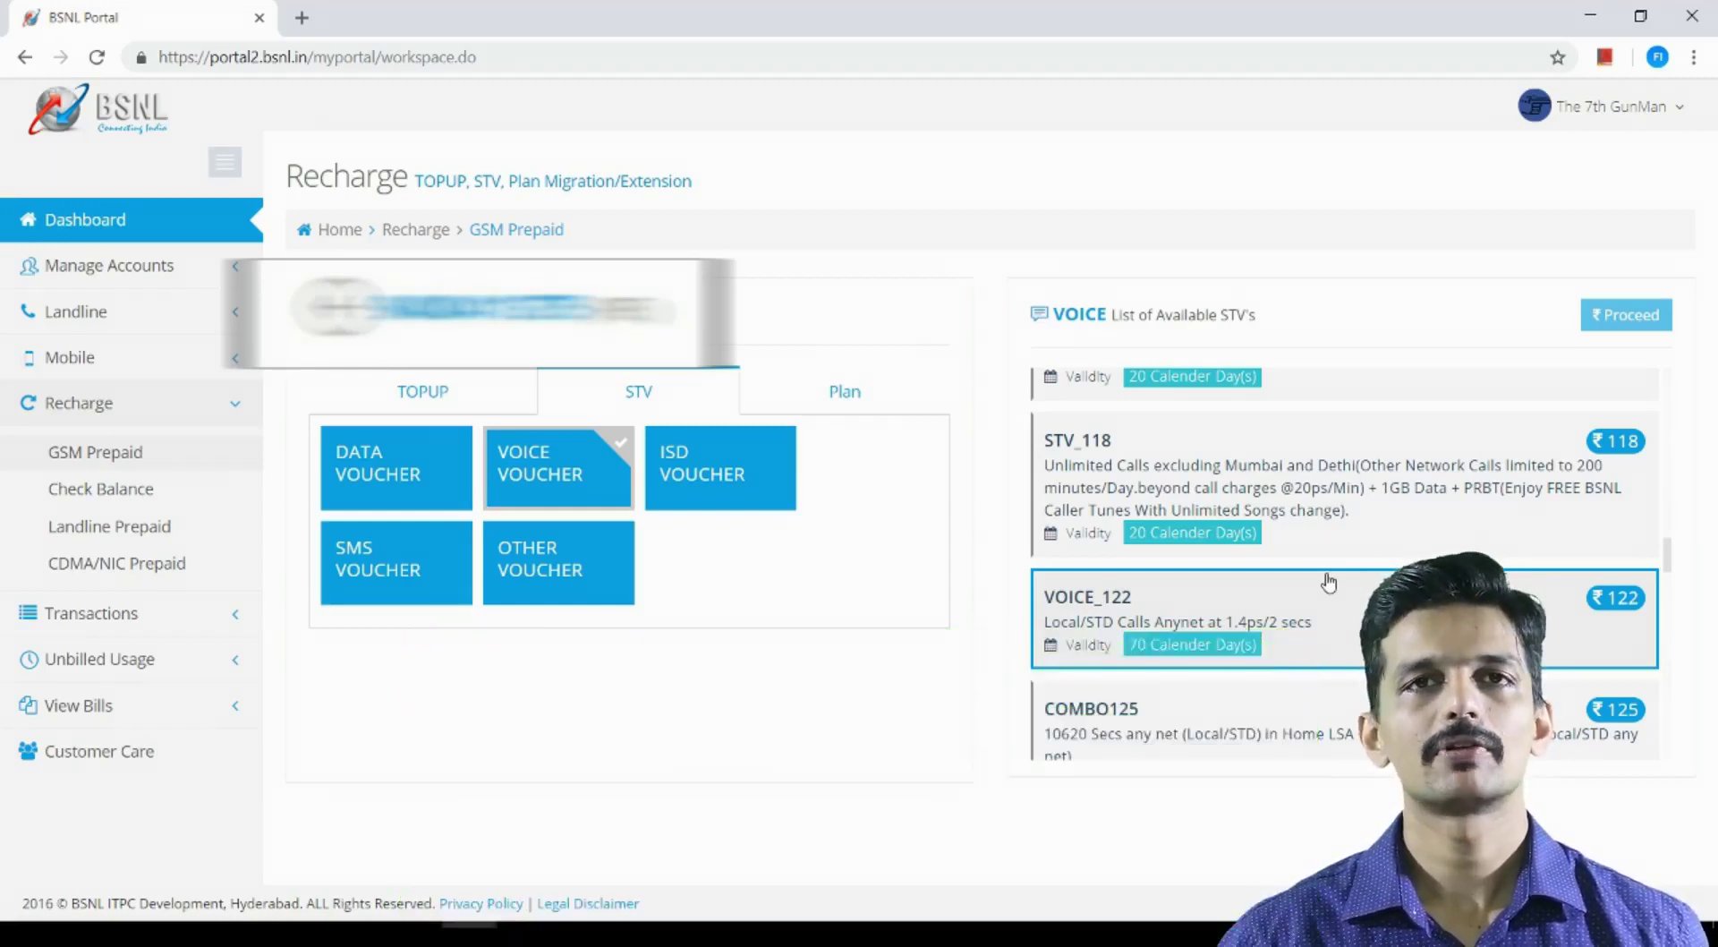
pyautogui.scroll(-2, 1329, 582)
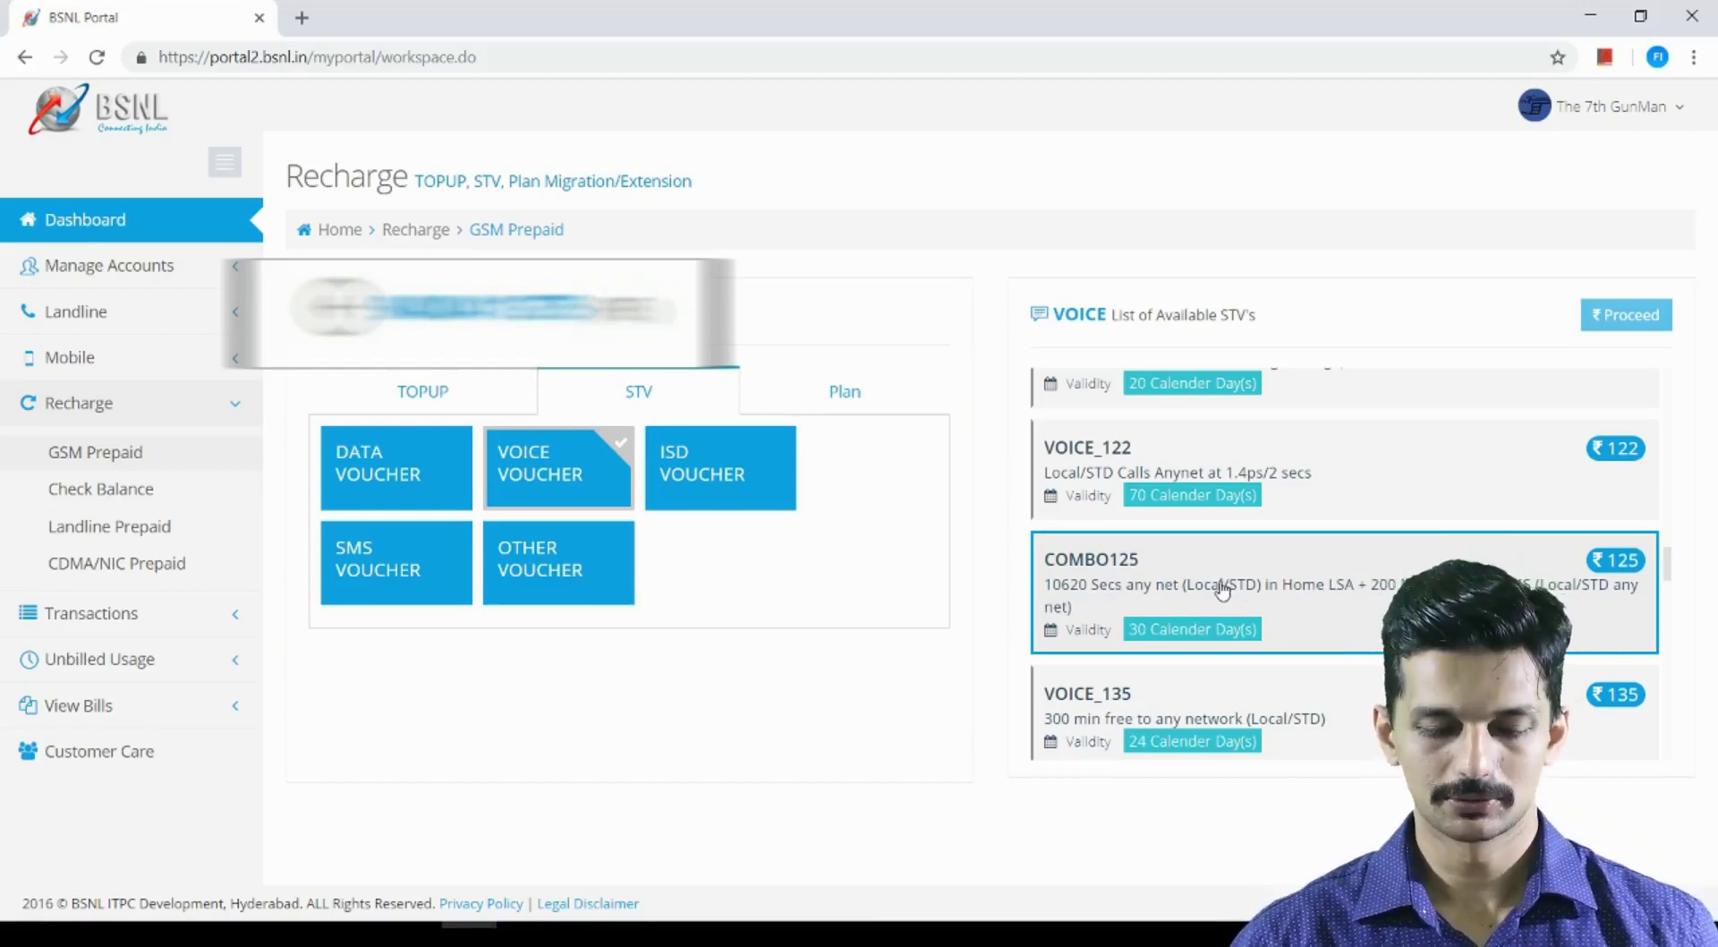
pyautogui.click(1223, 591)
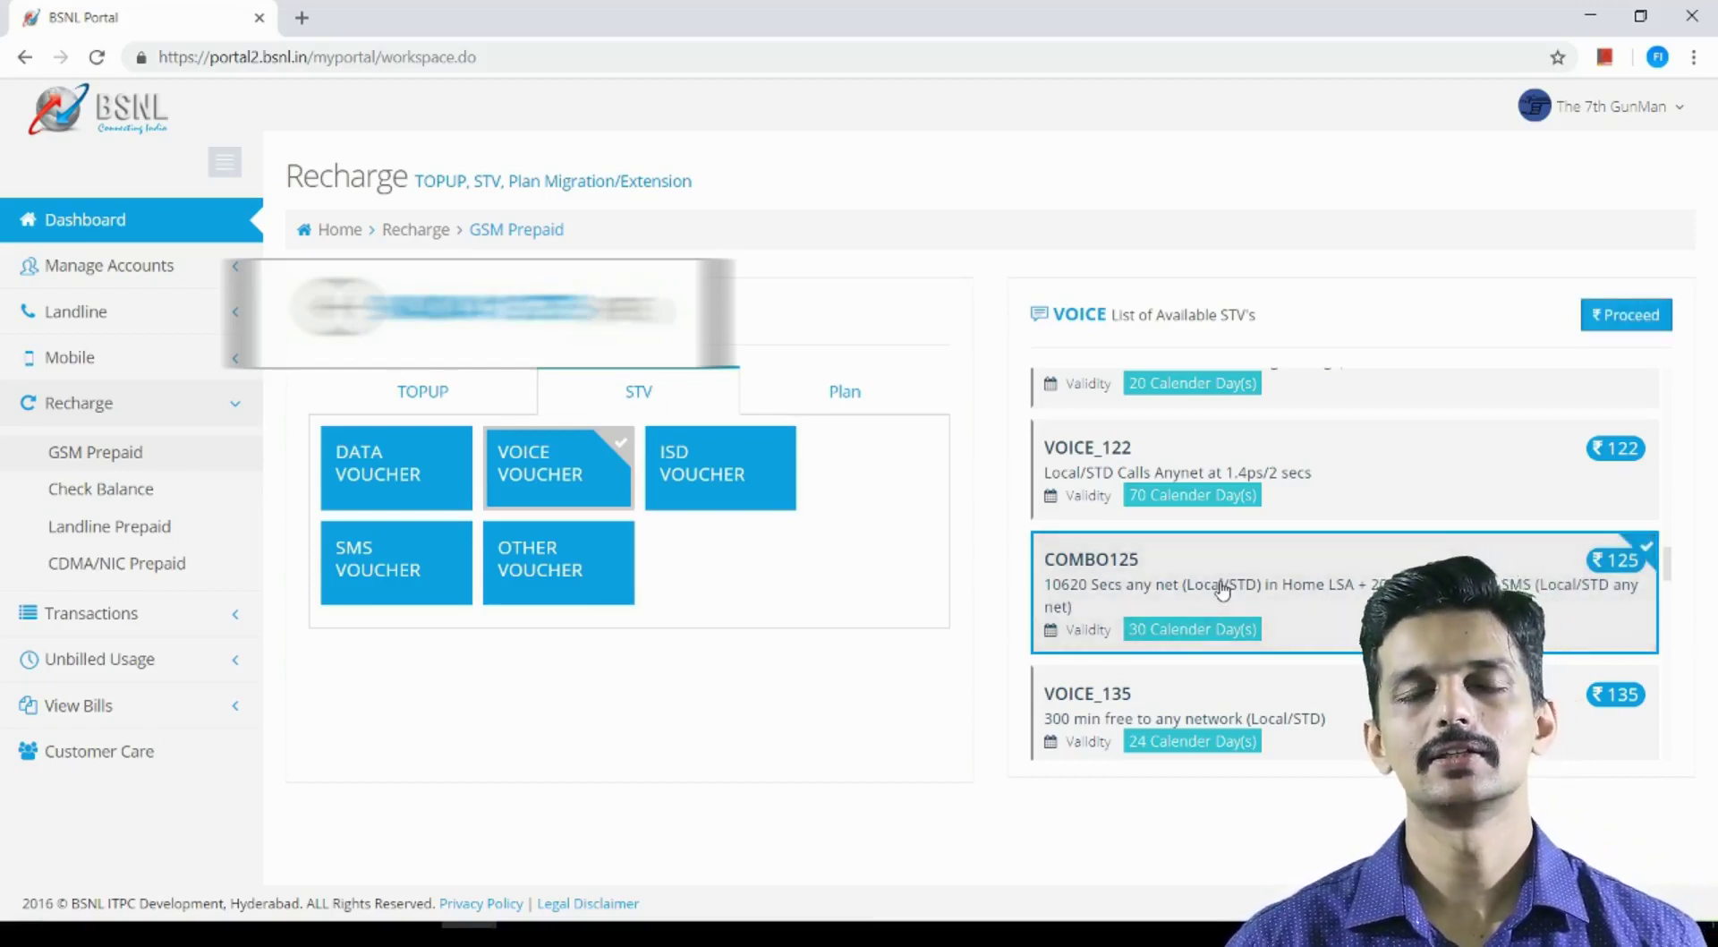
pyautogui.click(1629, 309)
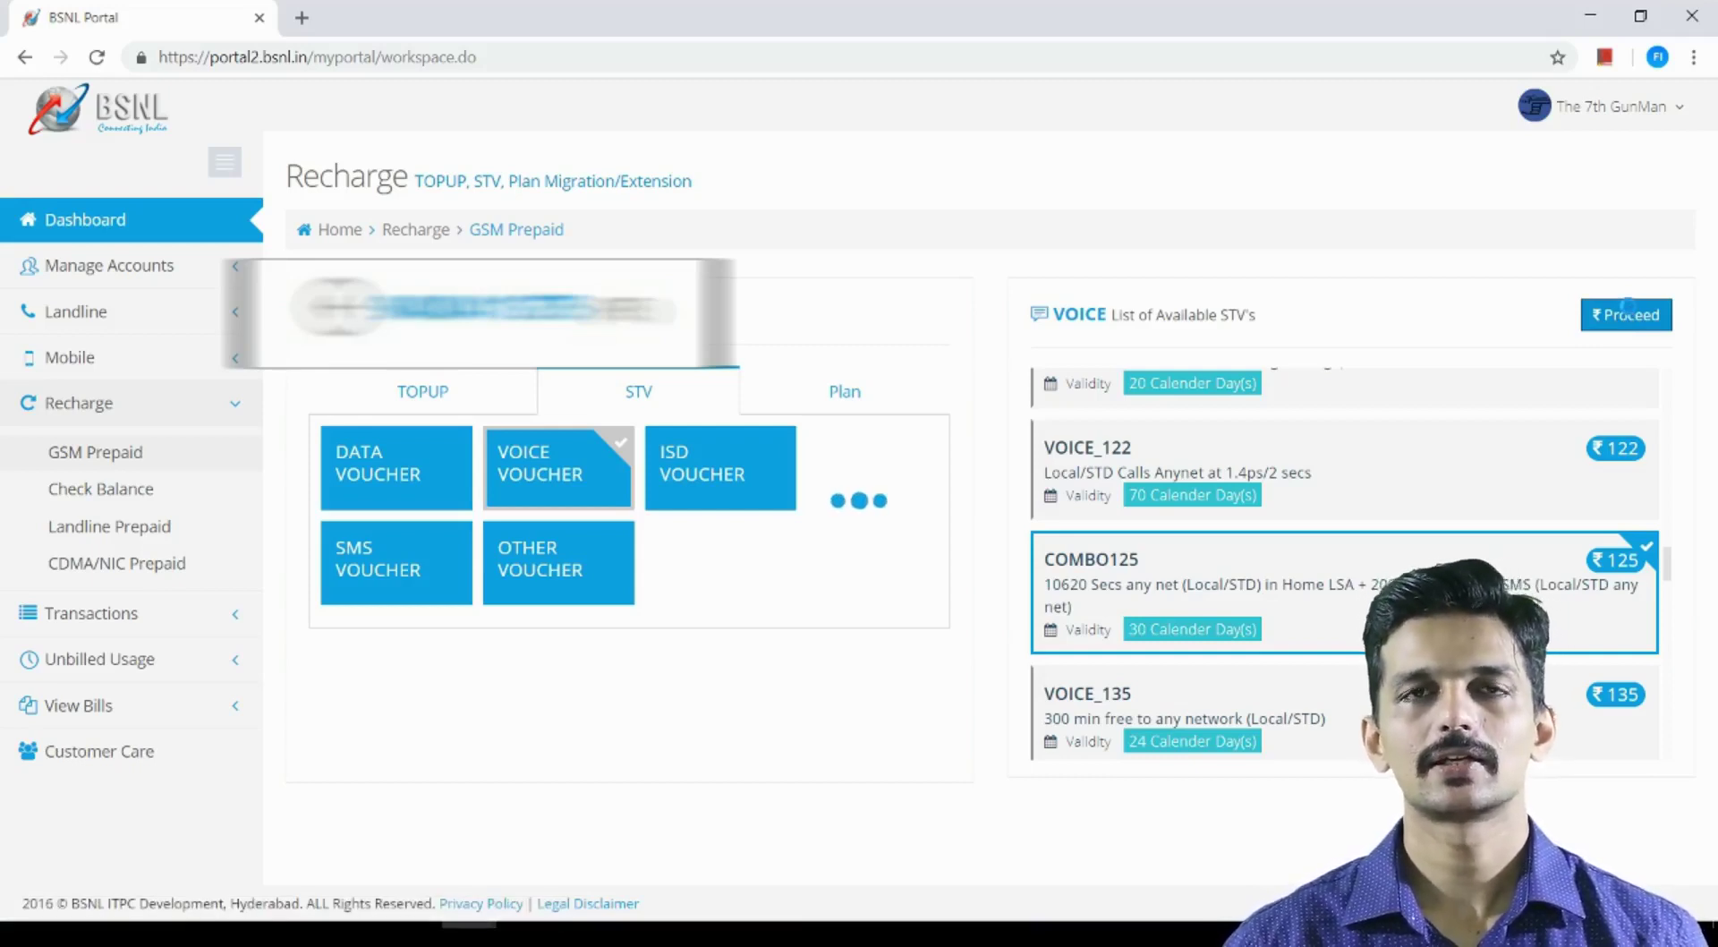
# Pay the ₹125 via HDFC Bank internet banking through the BillDesk gateway.
pyautogui.click(1631, 313)
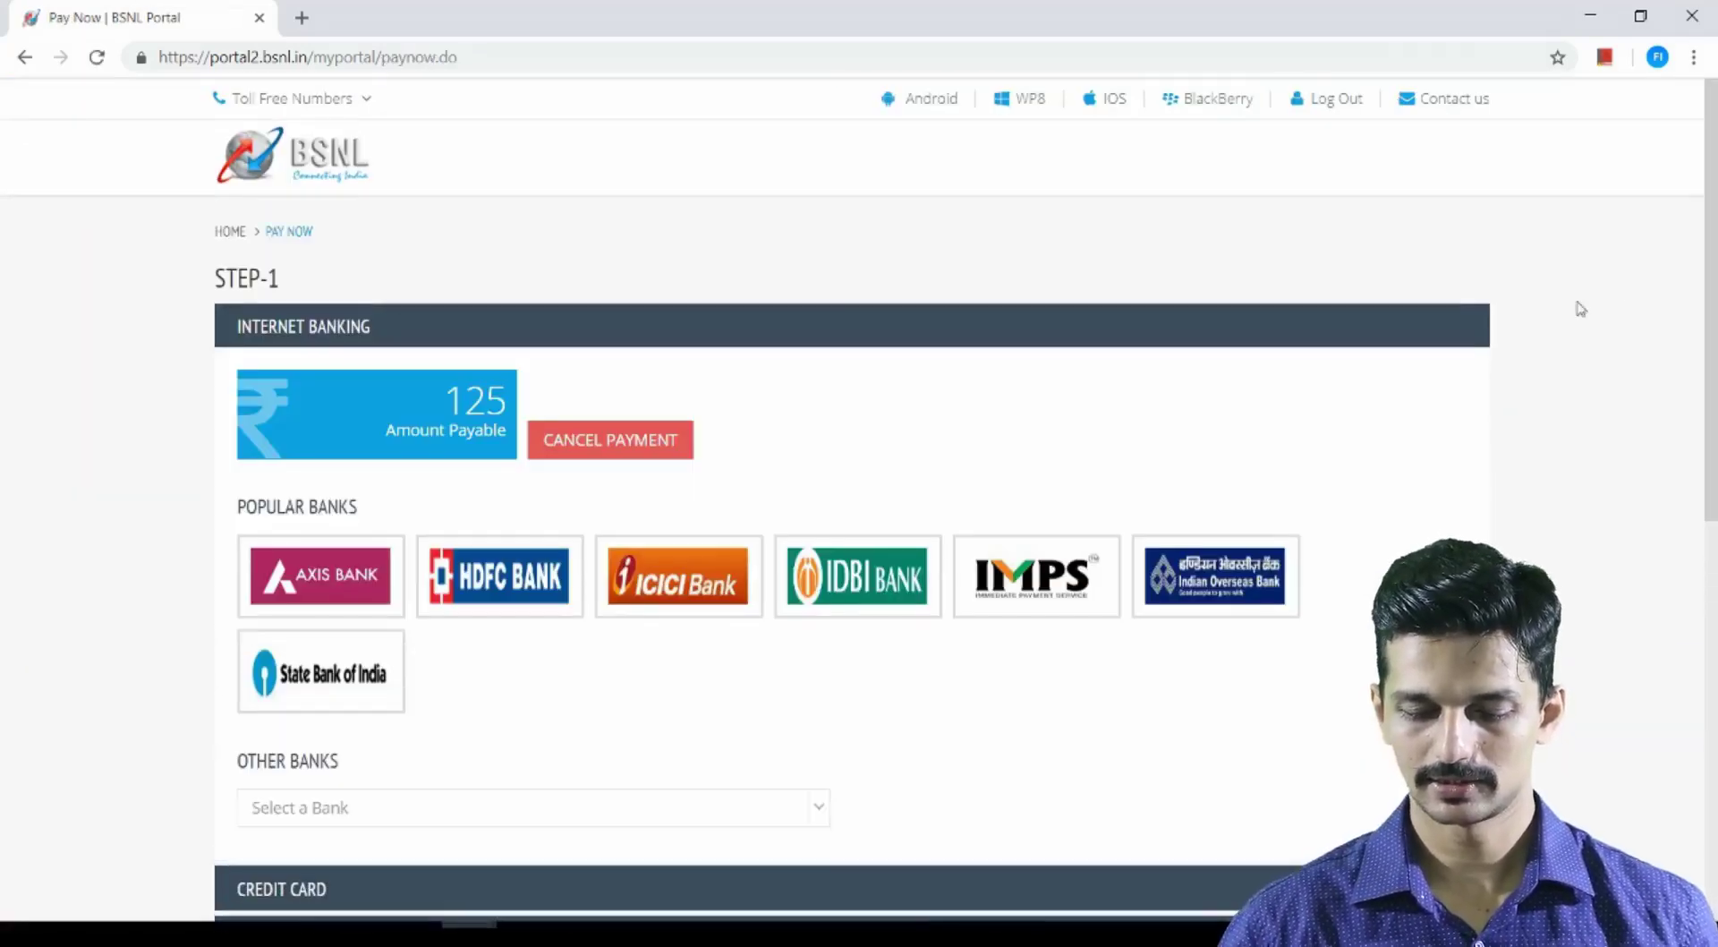
pyautogui.scroll(-2, 794, 425)
pyautogui.click(508, 413)
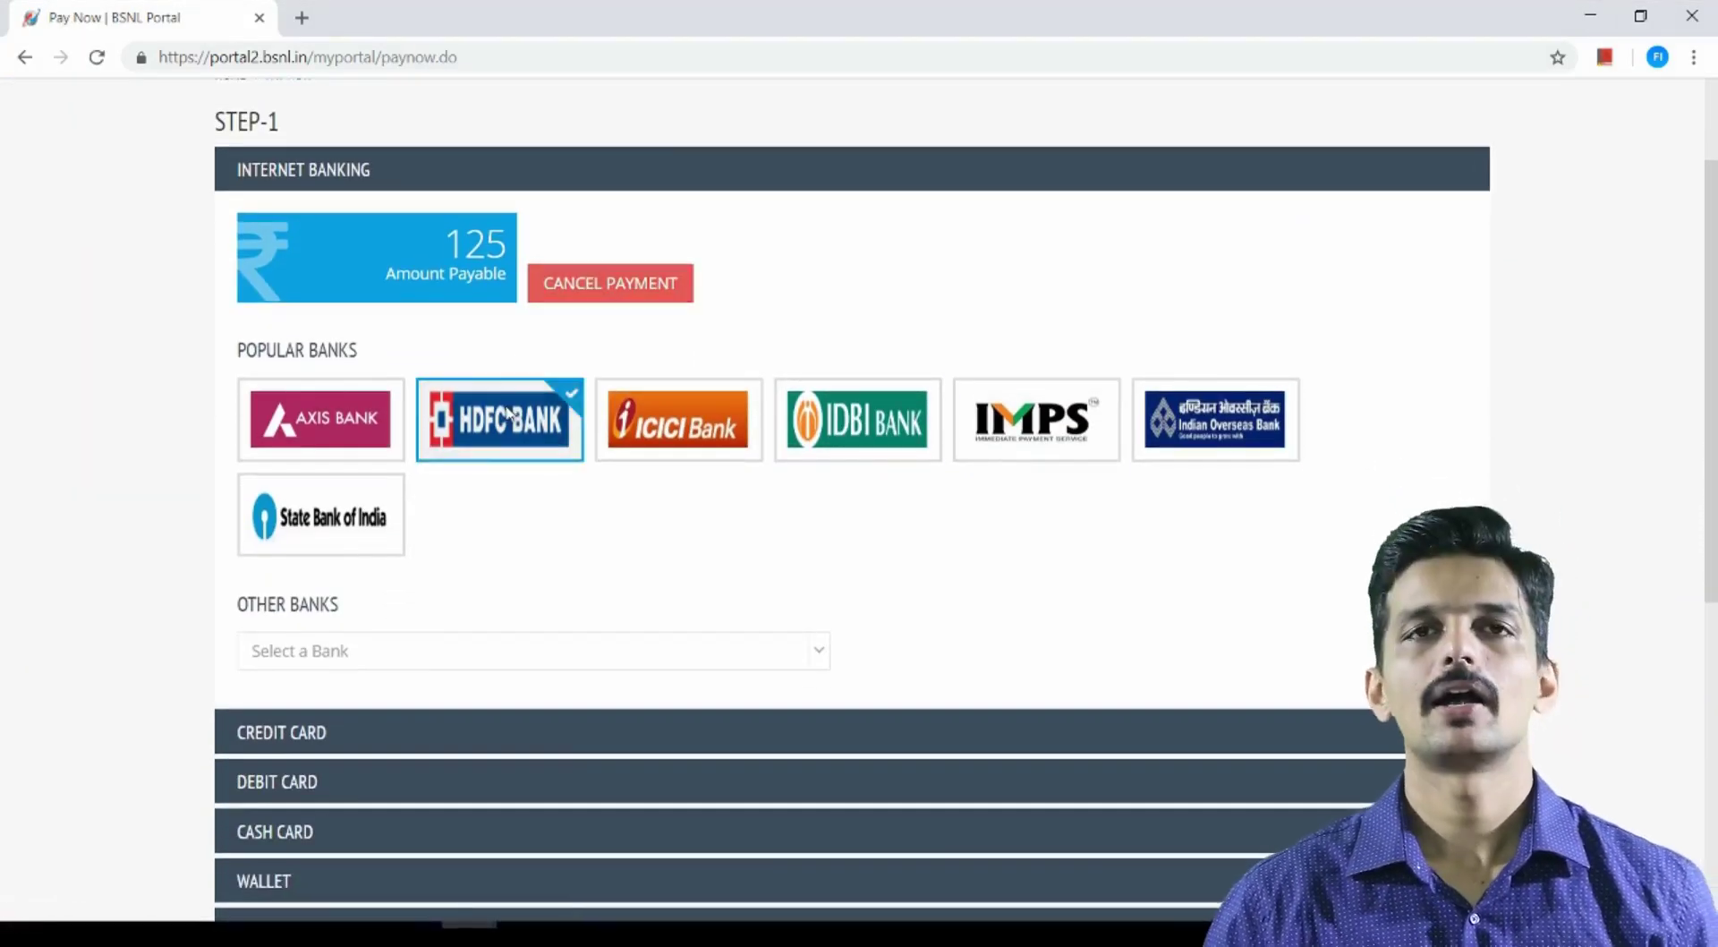
pyautogui.scroll(-9, 507, 414)
pyautogui.click(271, 335)
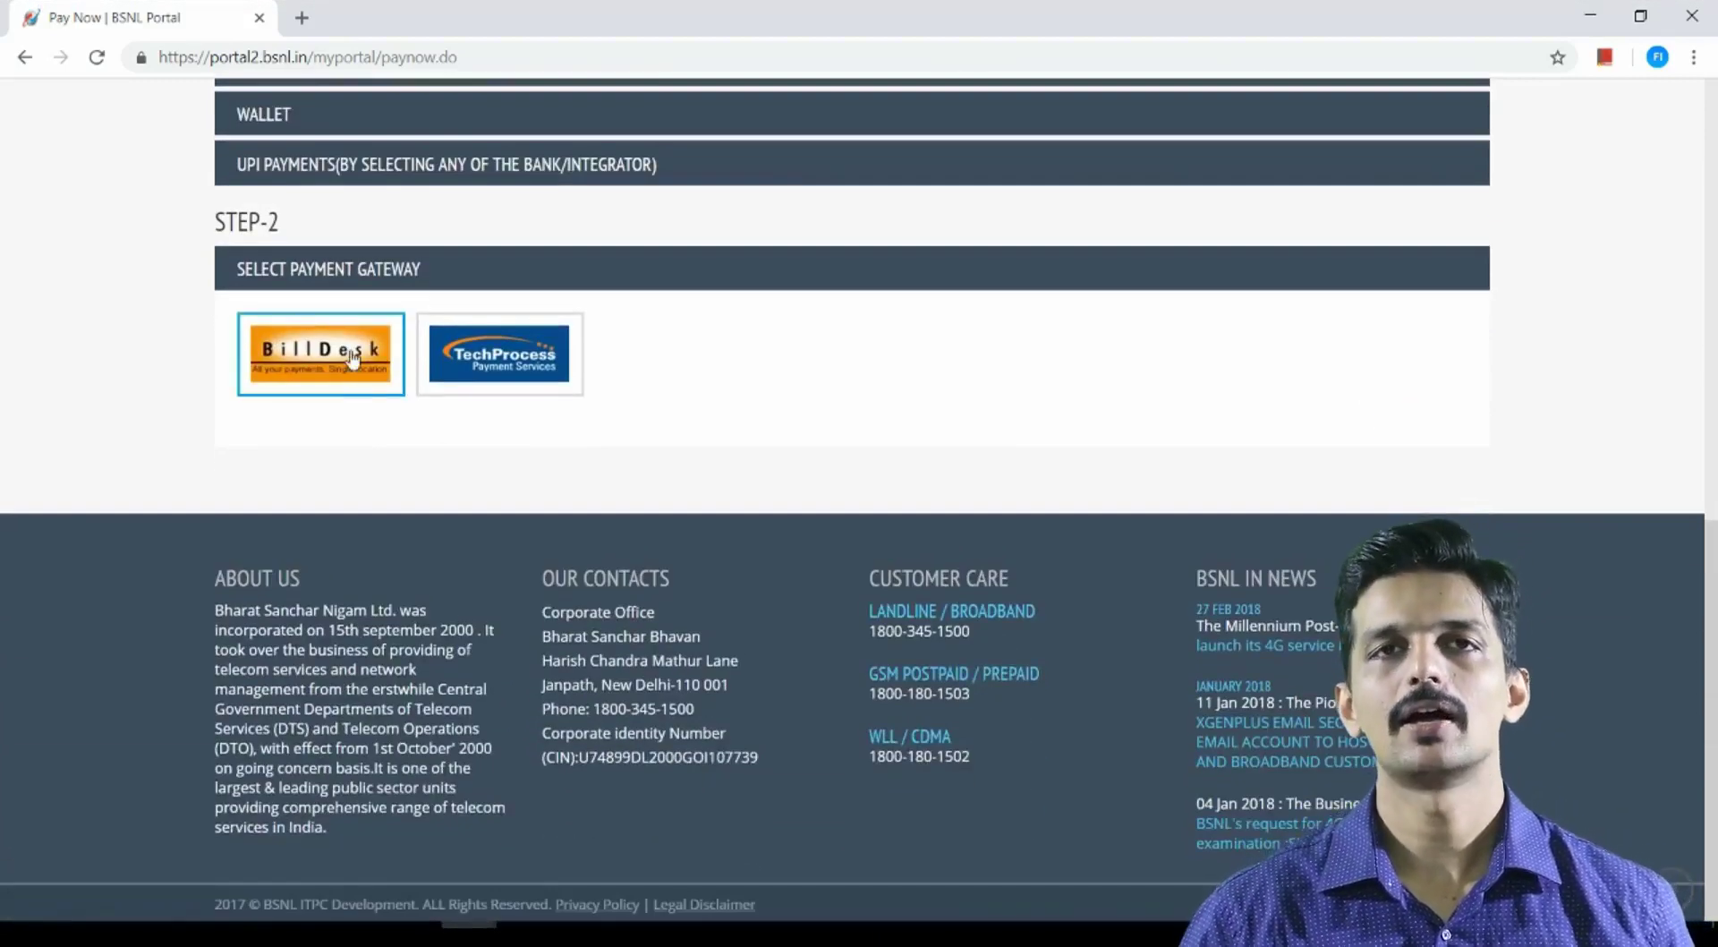
pyautogui.click(376, 449)
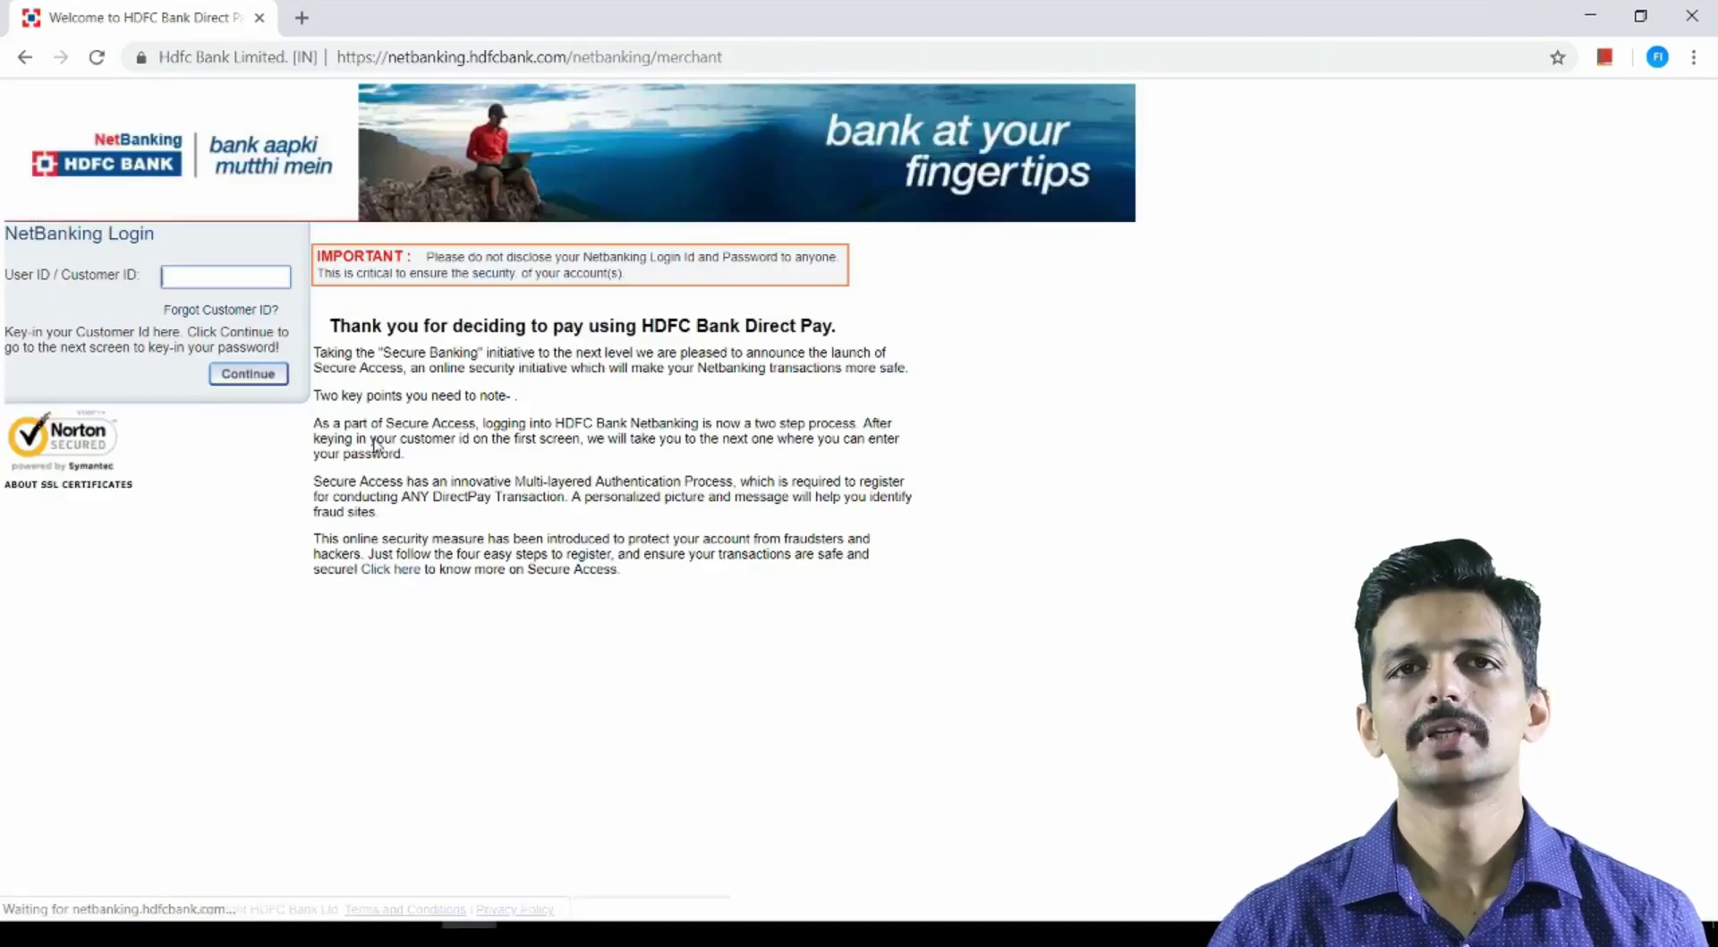
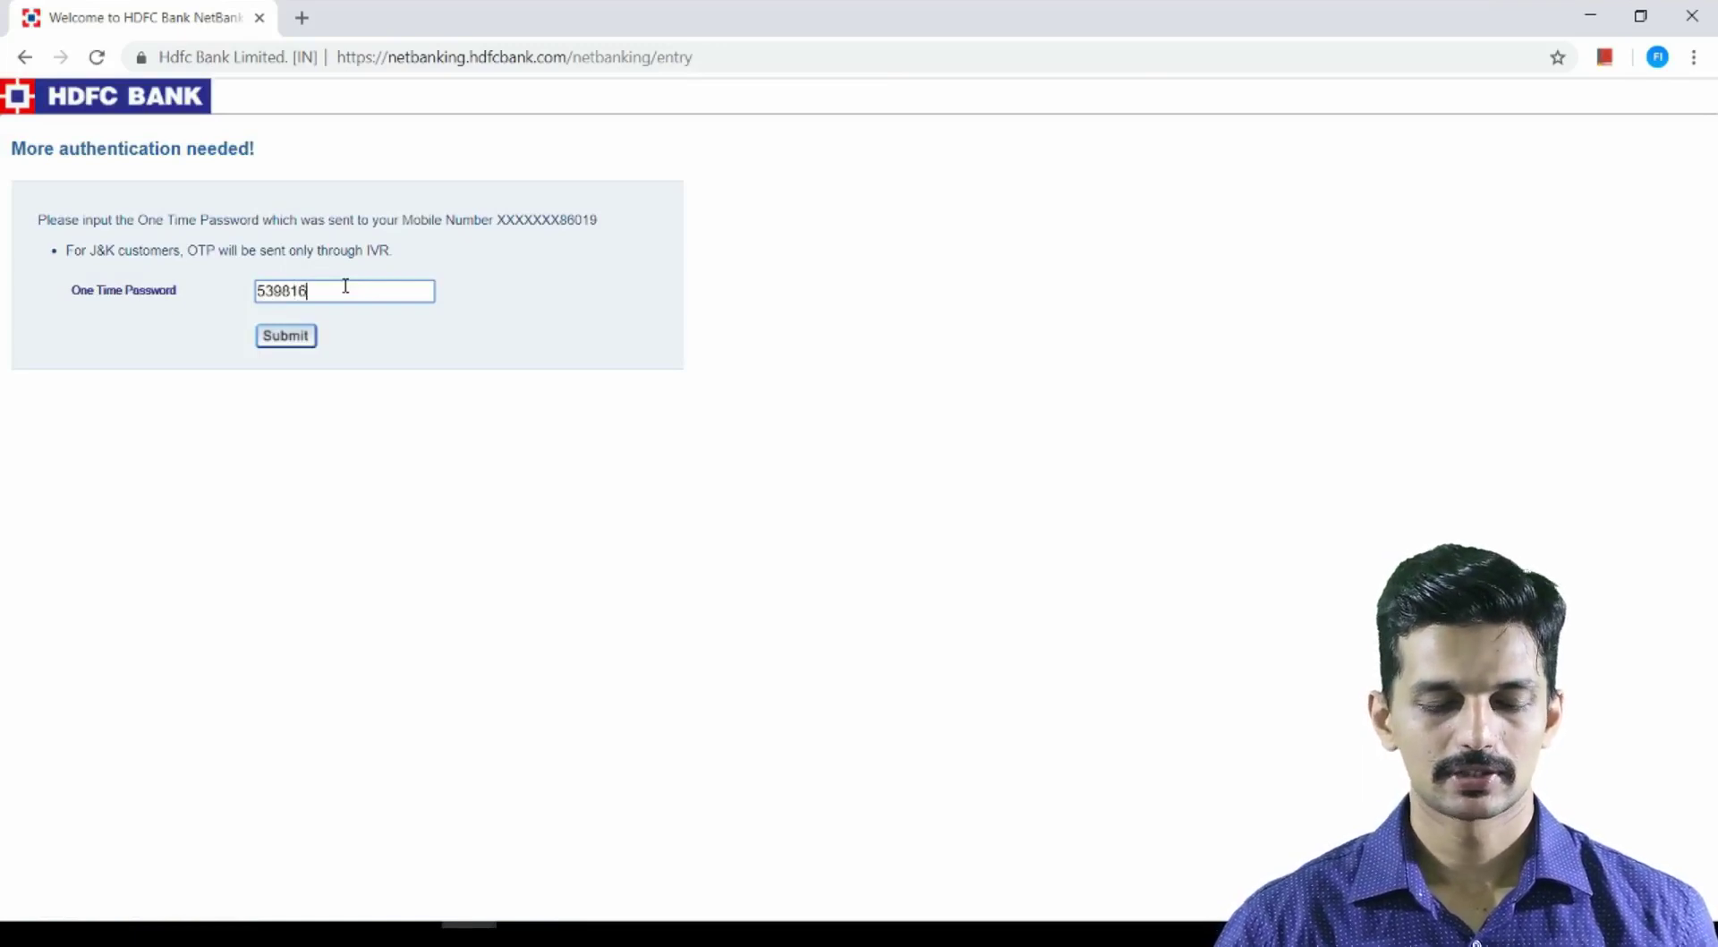
# Enter the one-time password from the mobile and submit it to authorise the ₹125 payment.
pyautogui.click(292, 337)
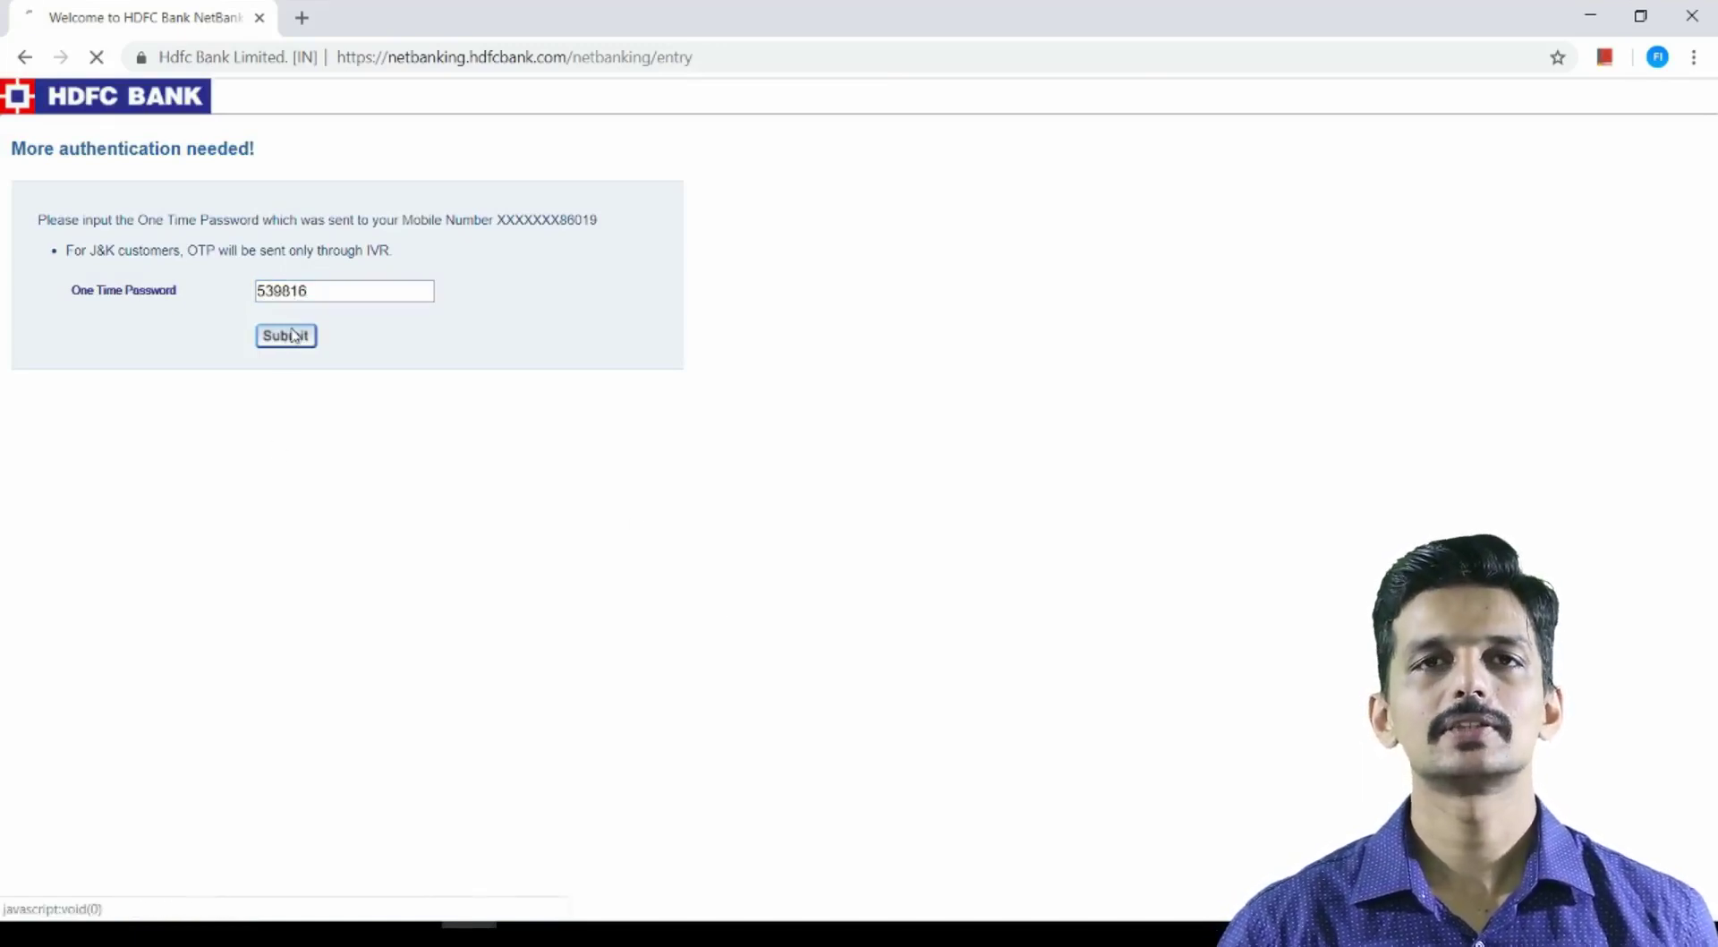